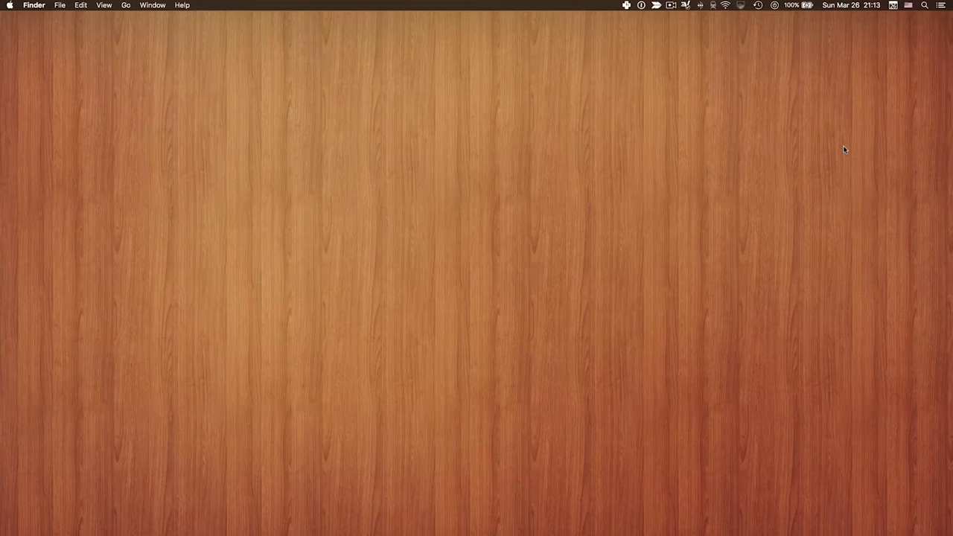
# Launch TextEdit through Spotlight and create a new document containing the text "Hallo"
pyautogui.press('super+space')
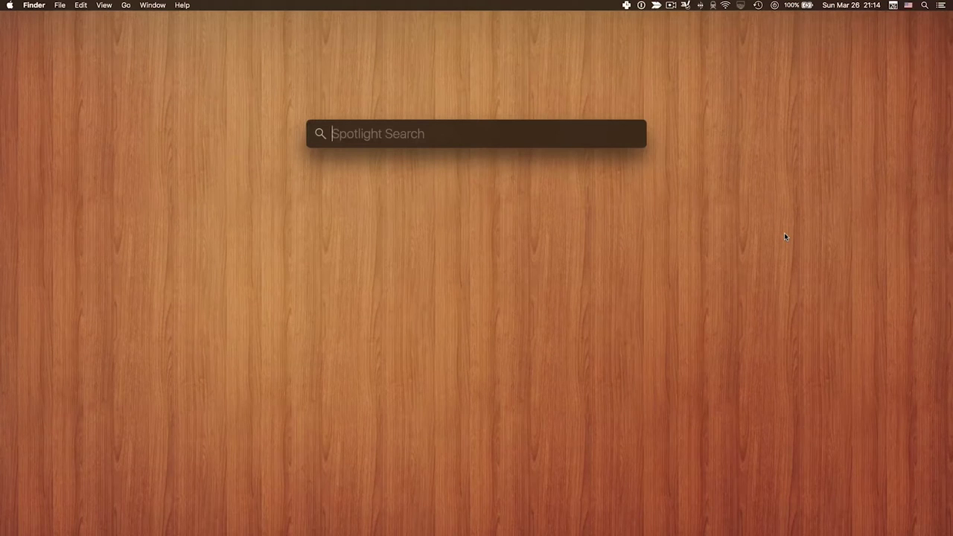
pyautogui.write('text')
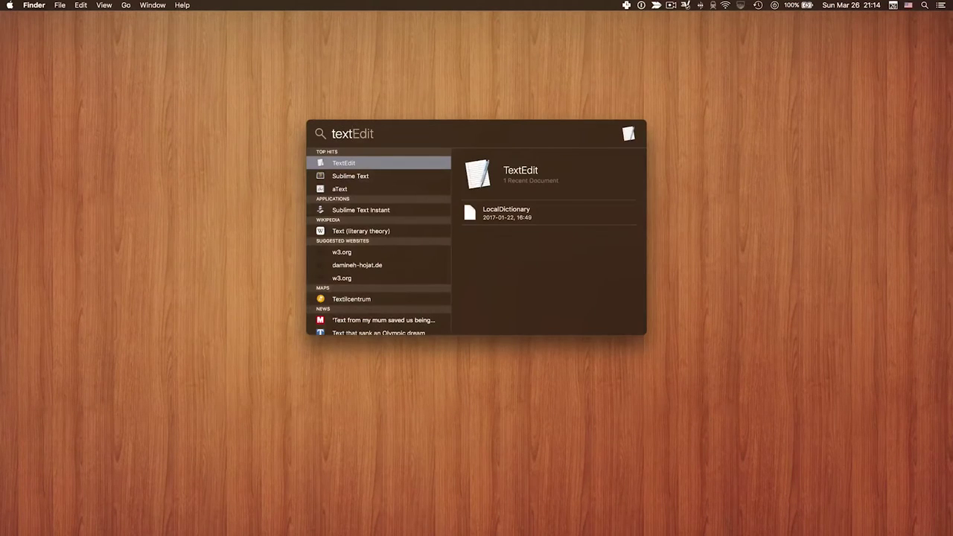
pyautogui.press('Return')
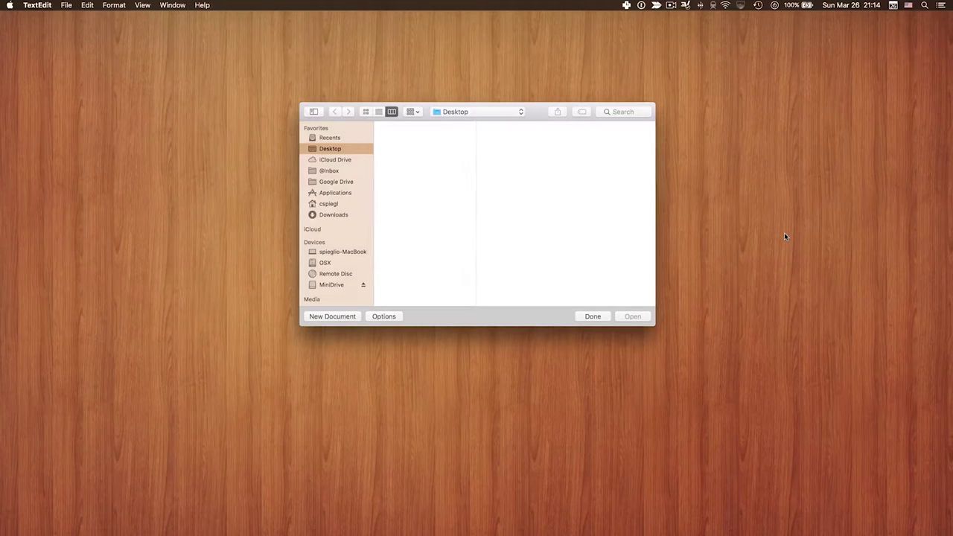
pyautogui.press('super+n')
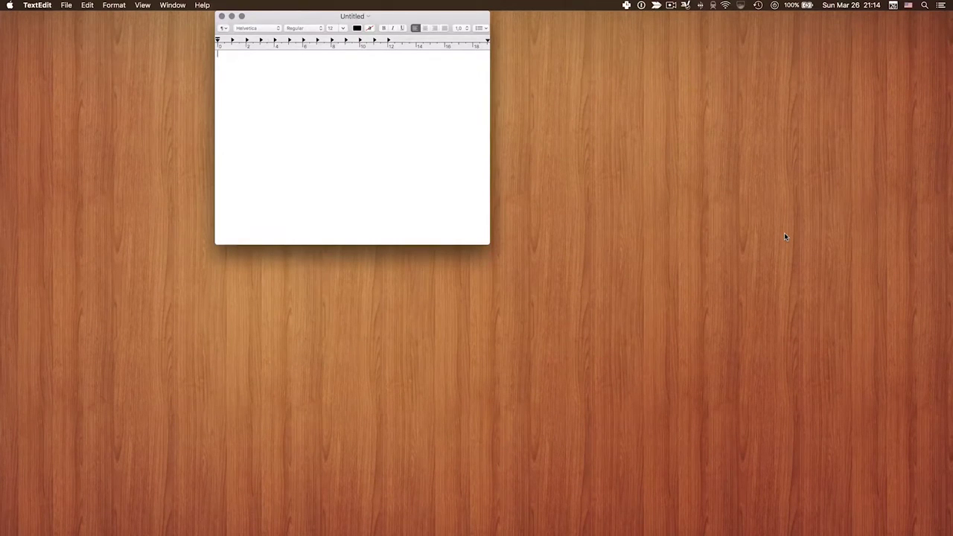
pyautogui.write('Hallo')
# Create a second blank document, move the two document windows apart so both are visible, and make the blank one active
pyautogui.press('super+n')
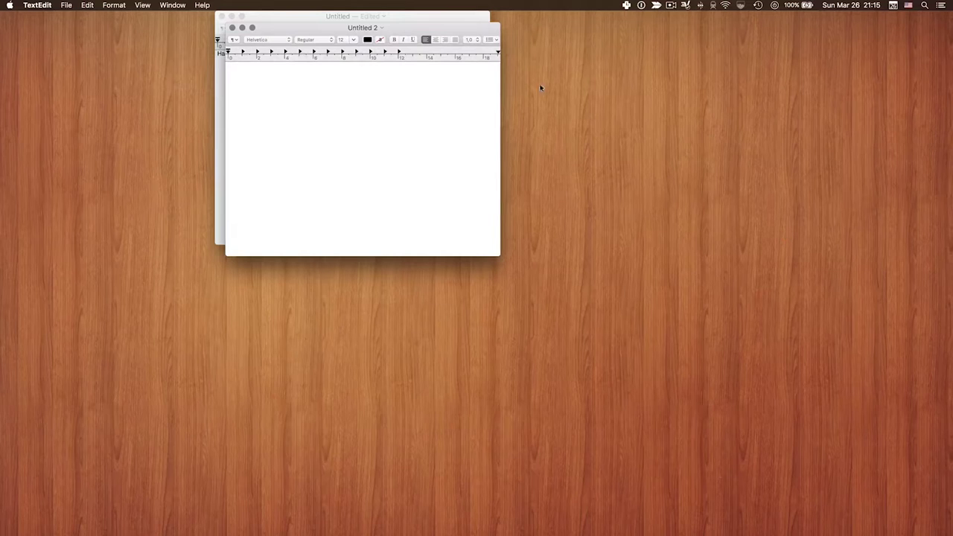
pyautogui.moveTo(449, 32); pyautogui.dragTo(751, 59)
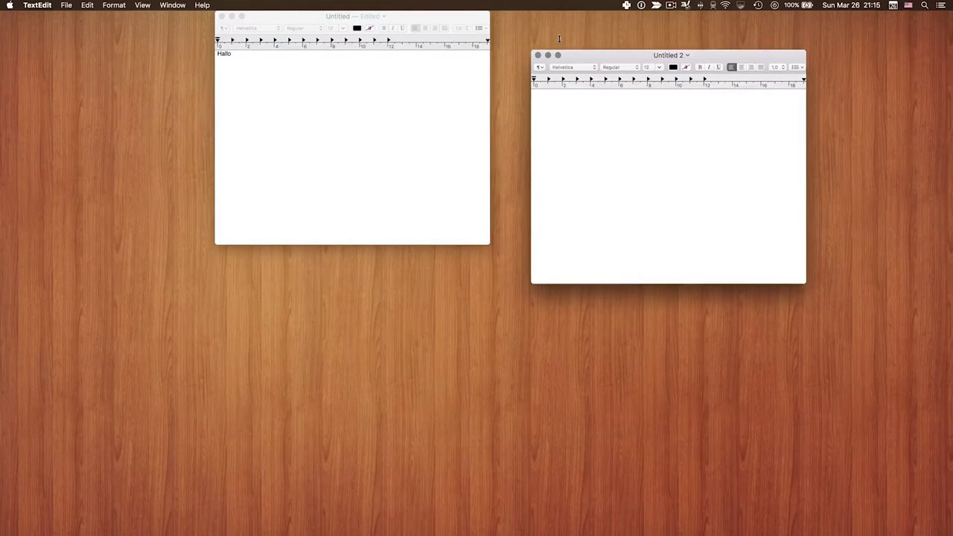
pyautogui.moveTo(422, 15); pyautogui.dragTo(385, 132)
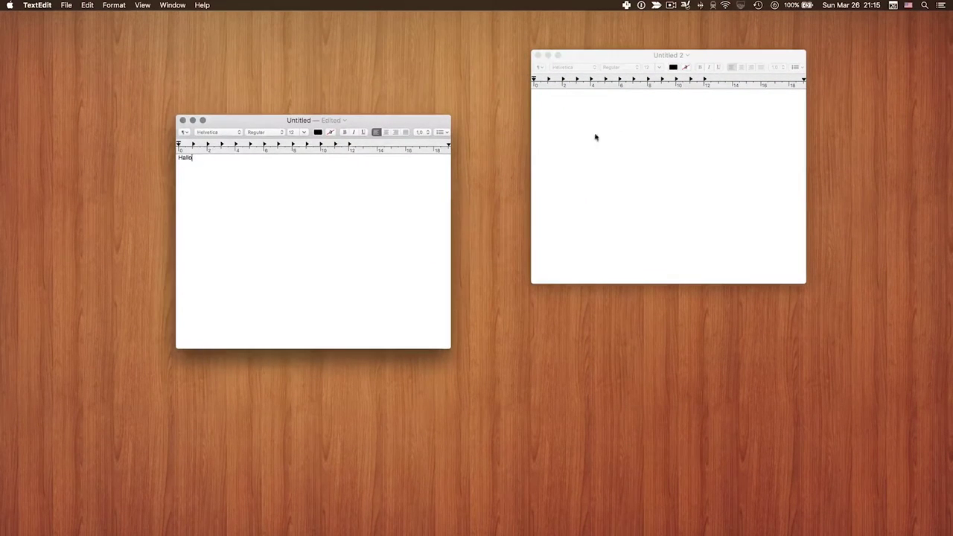
pyautogui.click(570, 189)
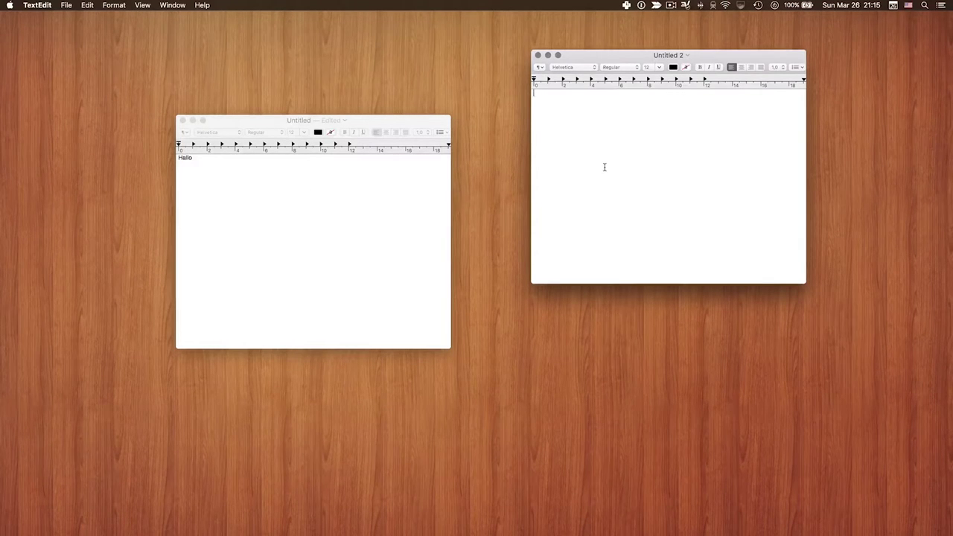
# Close only the blank second document and open a new blank one, placing its window beside the "Hallo" document
pyautogui.press('super+w')
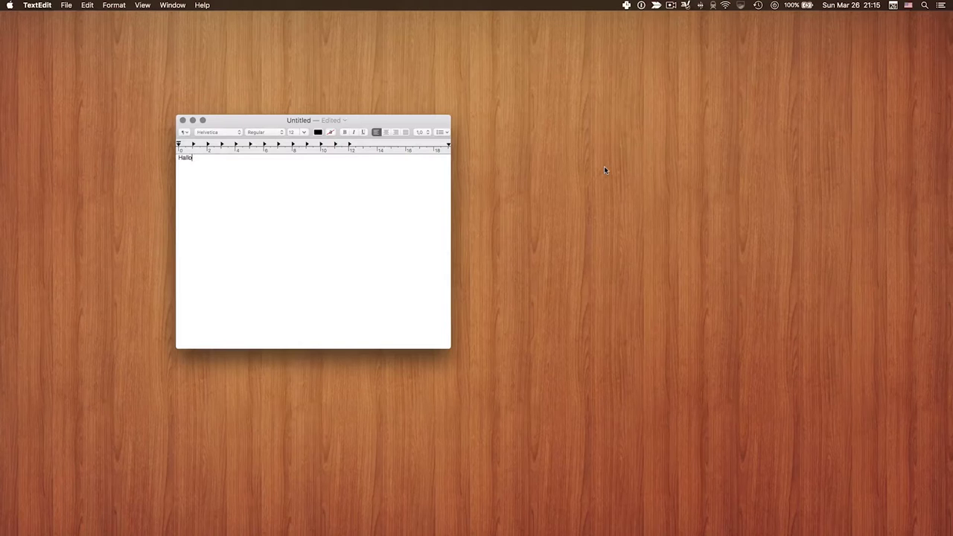
pyautogui.press('super+n')
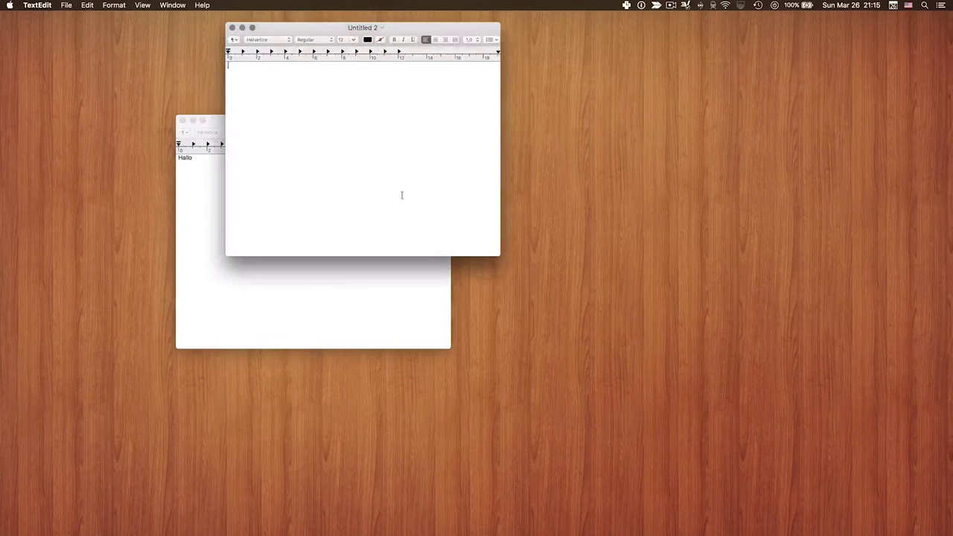
pyautogui.moveTo(447, 26); pyautogui.dragTo(679, 120)
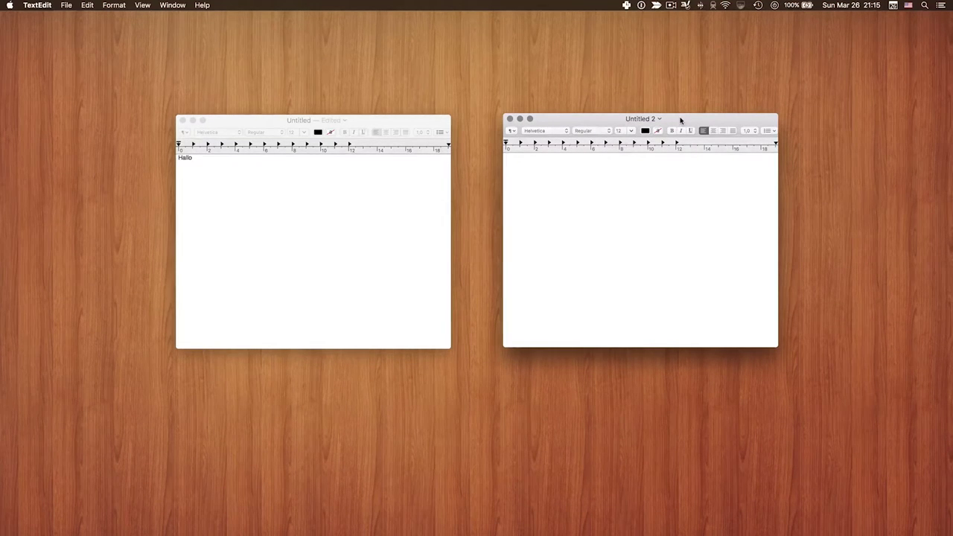
# Quit TextEdit entirely, discarding the unsaved changes in the "Hallo" document
pyautogui.press('super+q')
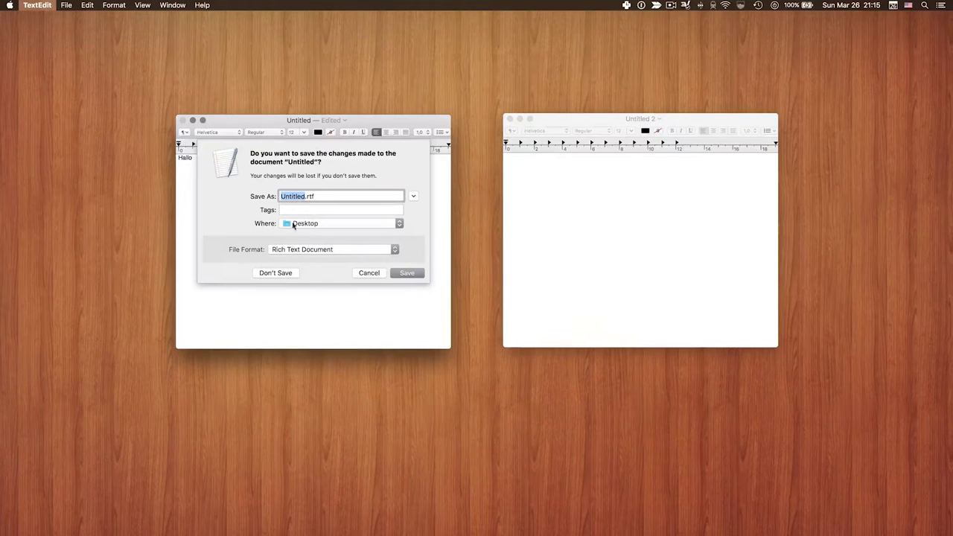
pyautogui.click(284, 274)
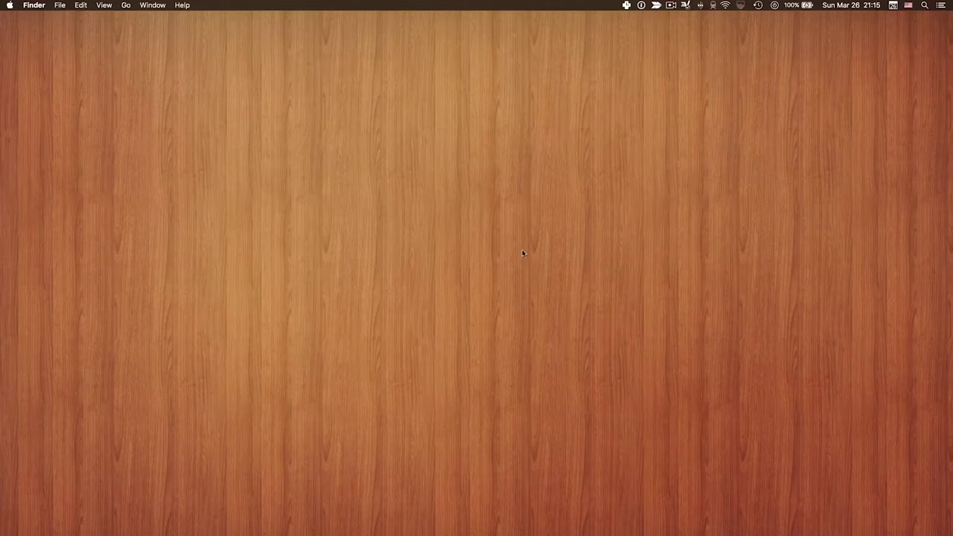
pyautogui.moveTo(9, 225)
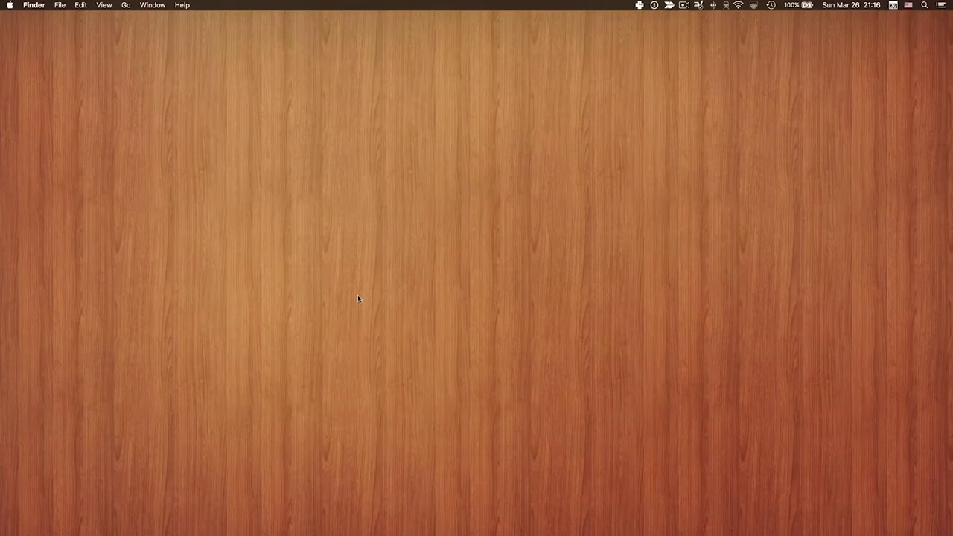
# Relaunch TextEdit through Spotlight and create a new blank document
pyautogui.press('super+space')
pyautogui.write('text')
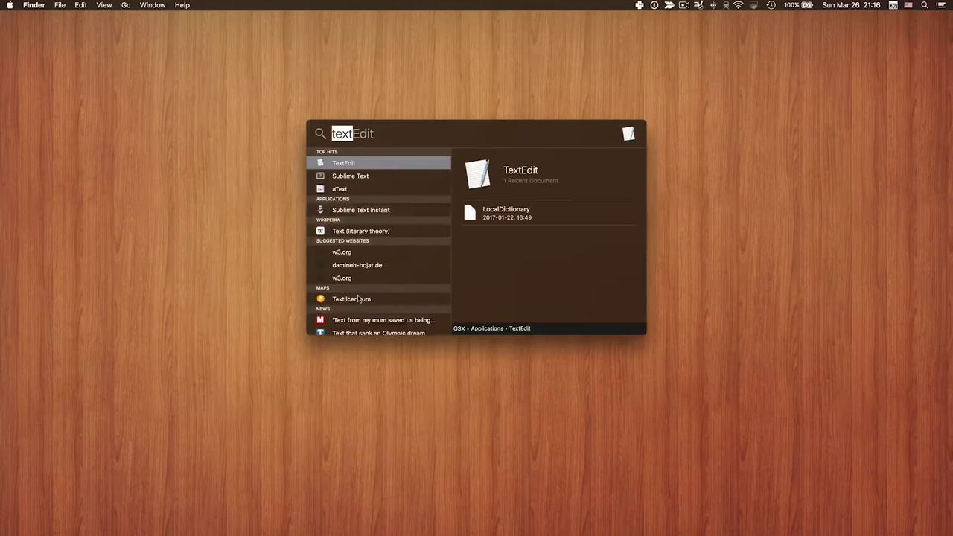
pyautogui.press('Return')
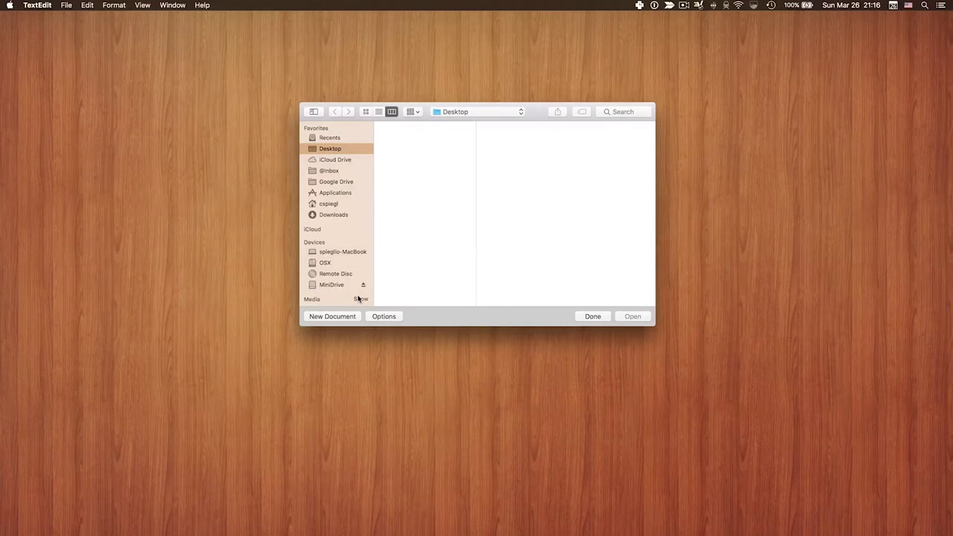
pyautogui.press('super+n')
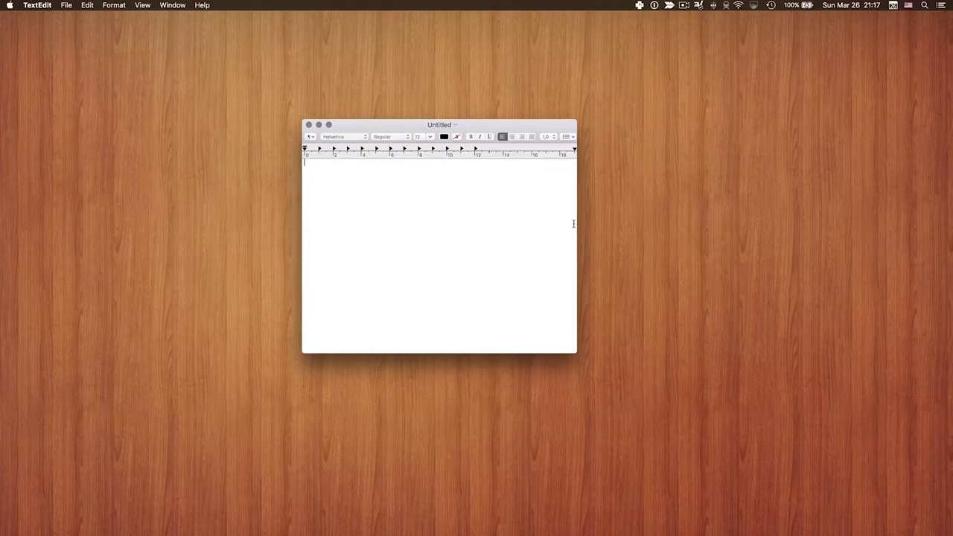
# Hide TextEdit and bring its document window back from the Dock
pyautogui.press('cmd+q')
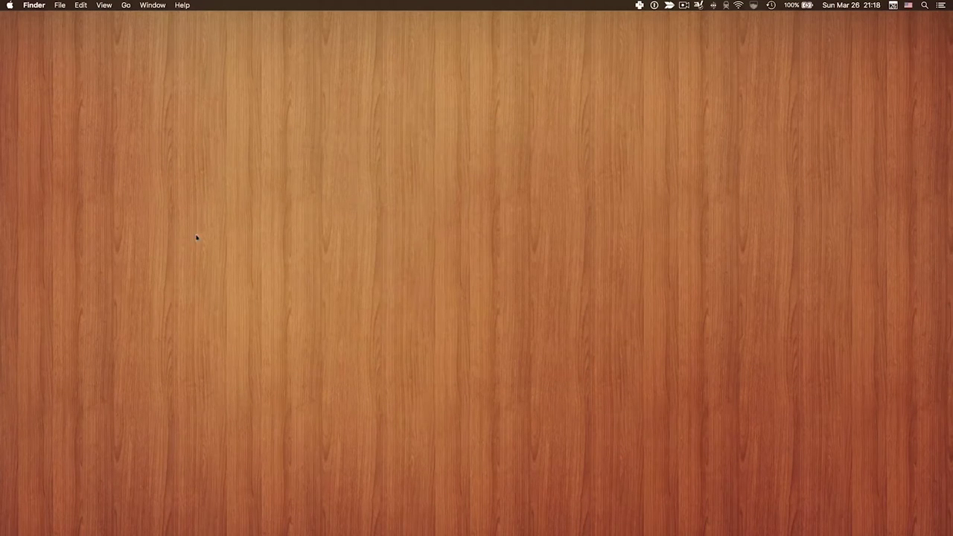
pyautogui.moveTo(6, 232)
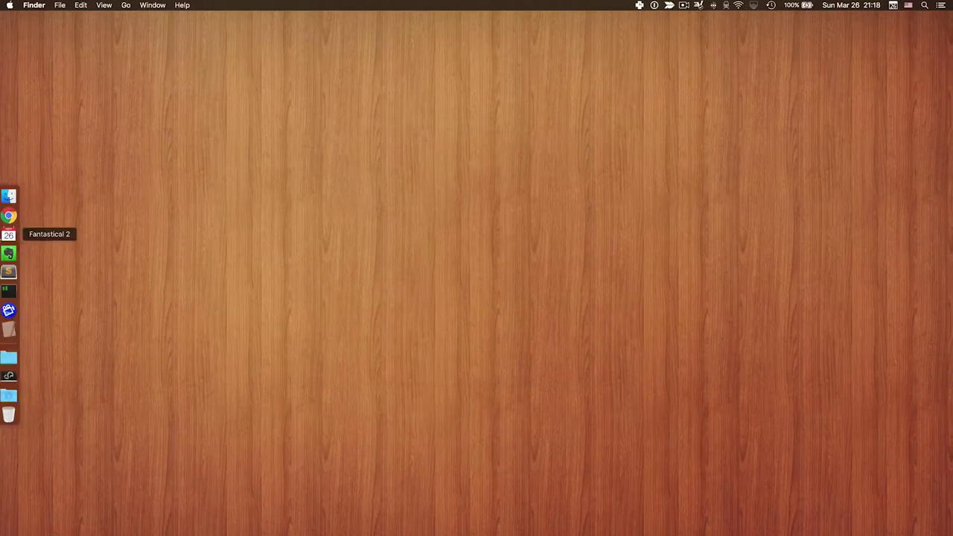
pyautogui.click(3, 334)
# Create two more blank documents and spread their windows to either side of the first document
pyautogui.press('super+n')
pyautogui.press('super+n')
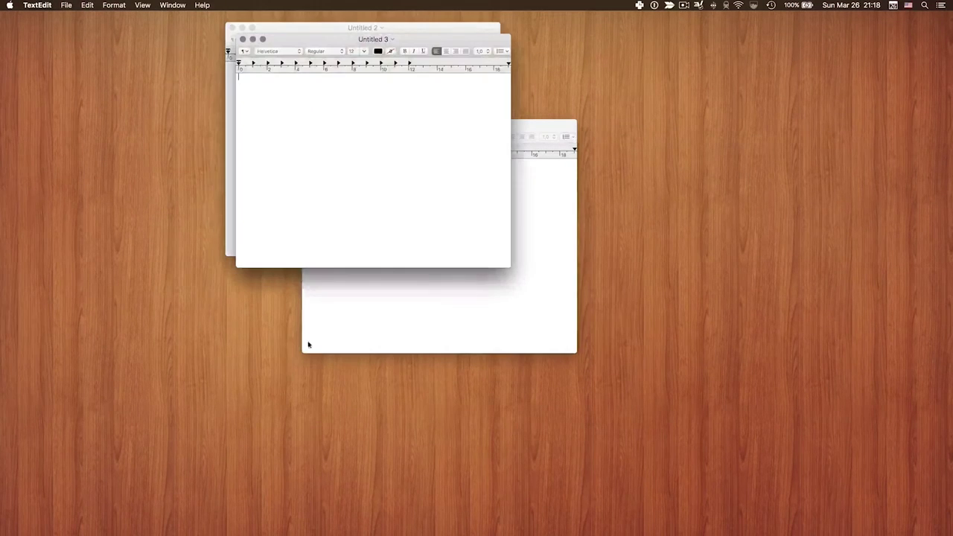
pyautogui.moveTo(419, 47); pyautogui.dragTo(756, 100)
pyautogui.moveTo(422, 28); pyautogui.dragTo(218, 285)
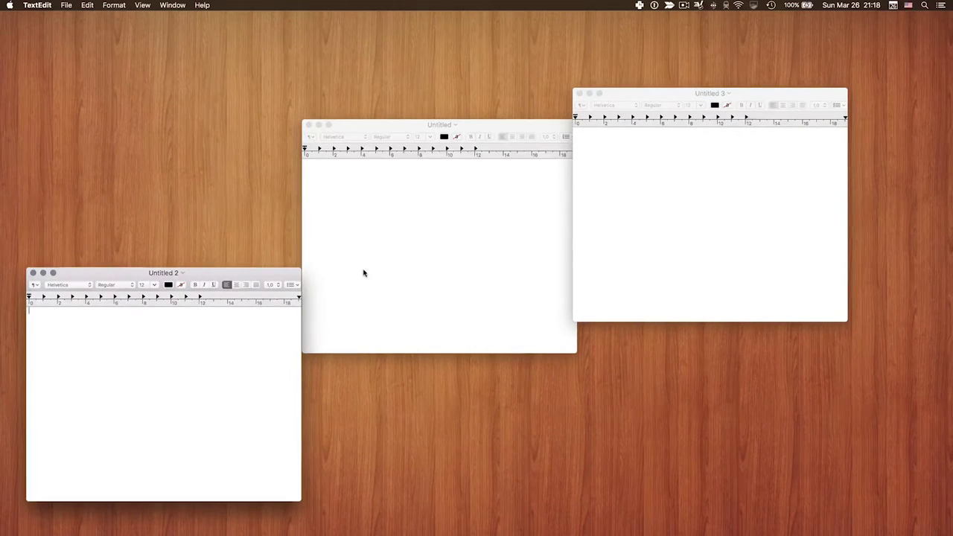
# Hide all three TextEdit windows at once and restore them from the Dock
pyautogui.press('super+h')
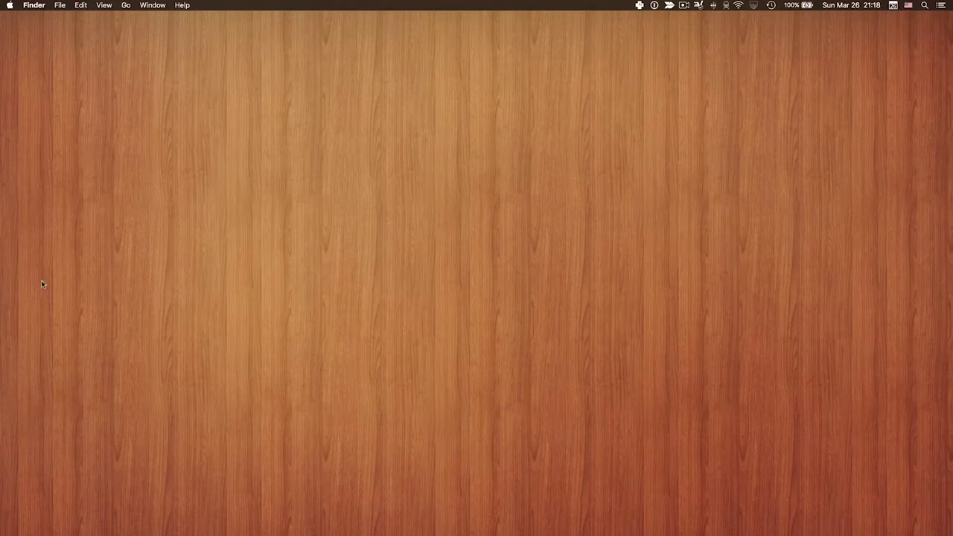
pyautogui.moveTo(3, 312)
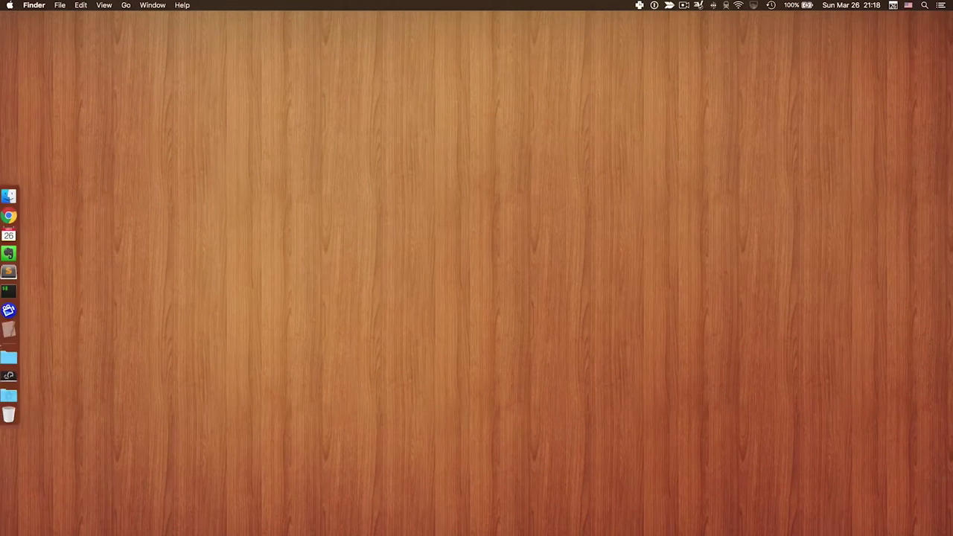
pyautogui.click(6, 330)
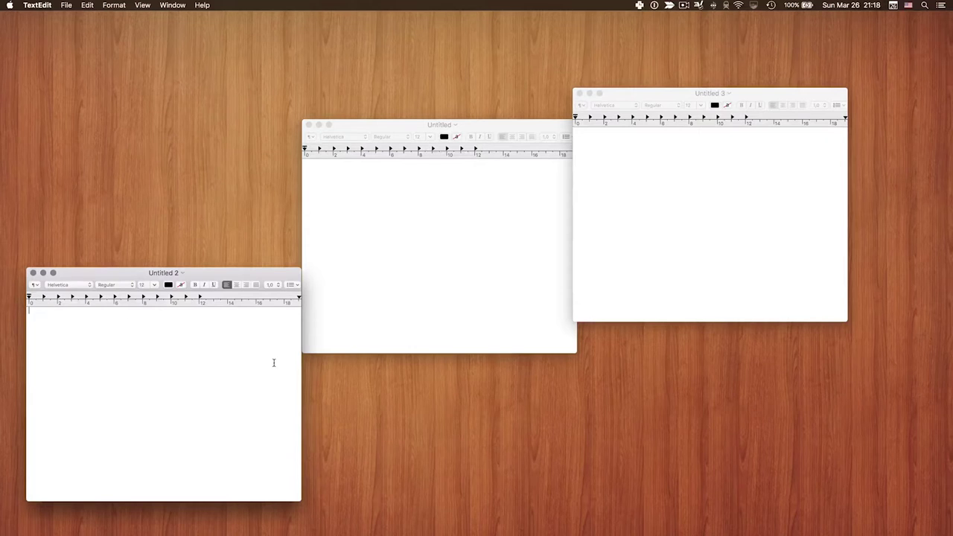
# Minimize the Untitled 2 and Untitled 3 windows individually and restore both from the Dock
pyautogui.press('super+m')
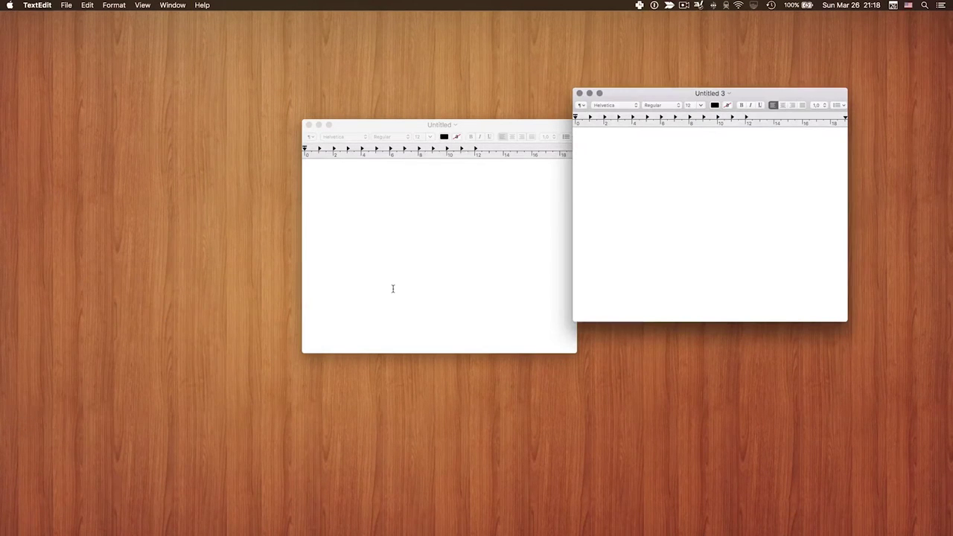
pyautogui.press('super+m')
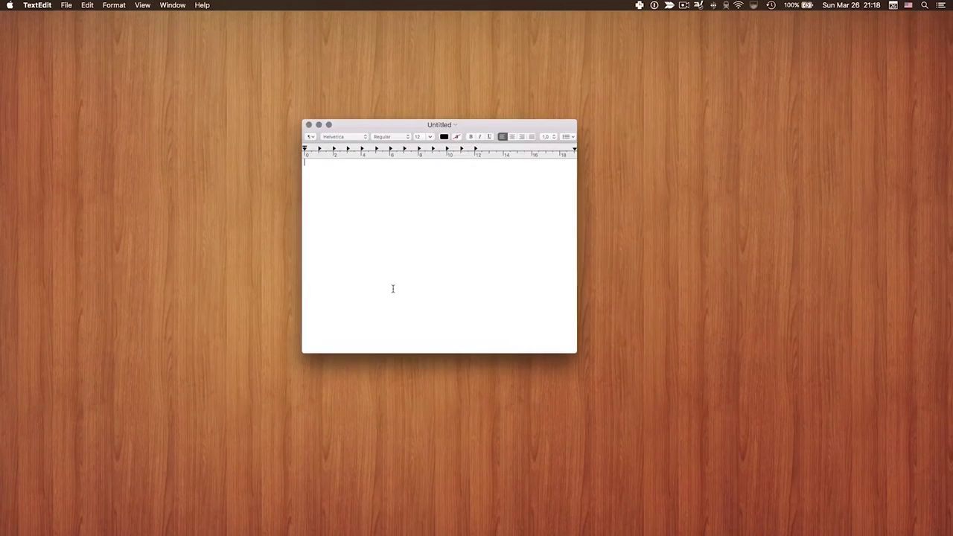
pyautogui.moveTo(6, 414)
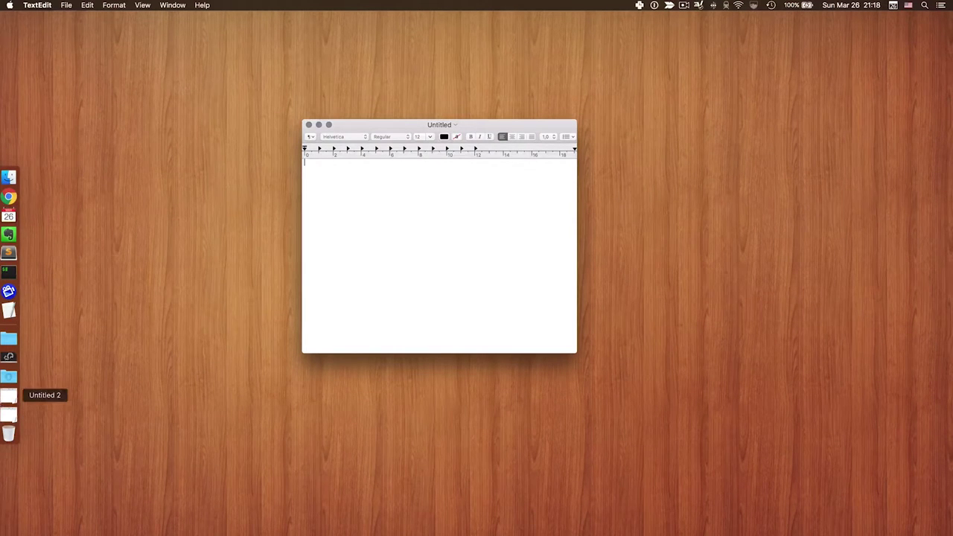
pyautogui.click(8, 394)
pyautogui.click(8, 404)
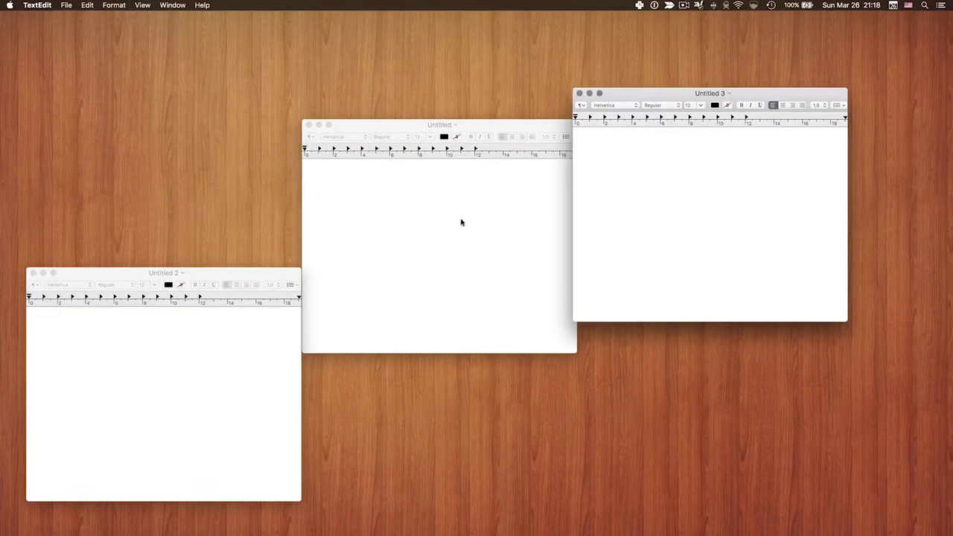
# Switch to Google Chrome, hide all other applications, and move the browser window toward the middle of the desktop
pyautogui.press('super+Tab')
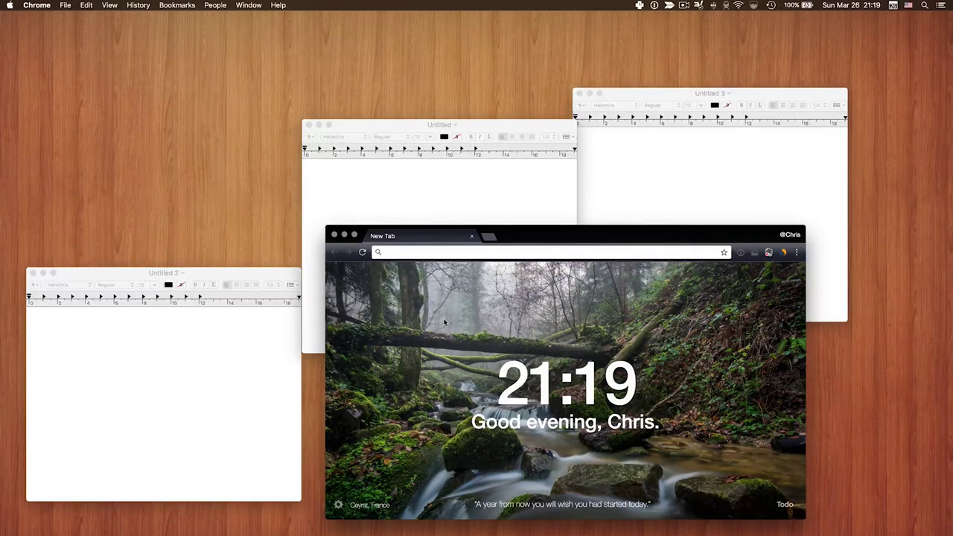
pyautogui.press('super+alt+h')
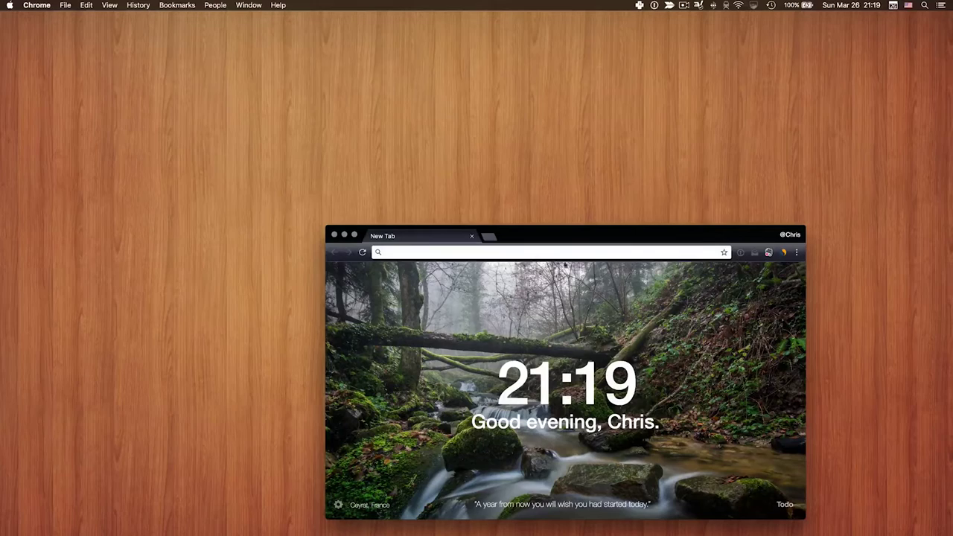
pyautogui.moveTo(556, 238); pyautogui.dragTo(486, 176)
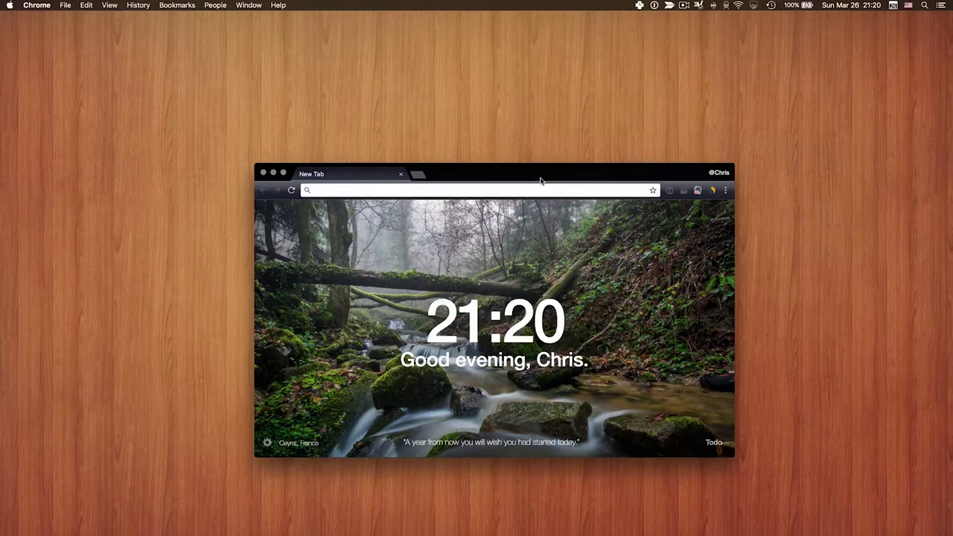
# Cycle through the open applications in the app switcher, switch to TextEdit, and return to Google Chrome
pyautogui.press('super+Tab')
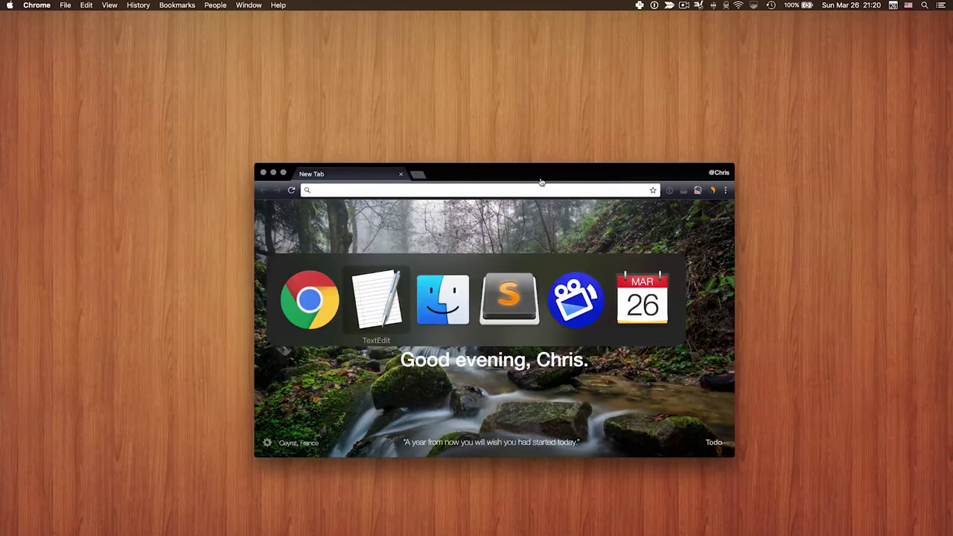
pyautogui.press('super+Tab')
pyautogui.press('super+Tab')
pyautogui.press('super+Tab')
pyautogui.press('super+Tab')
pyautogui.press('super+Tab')
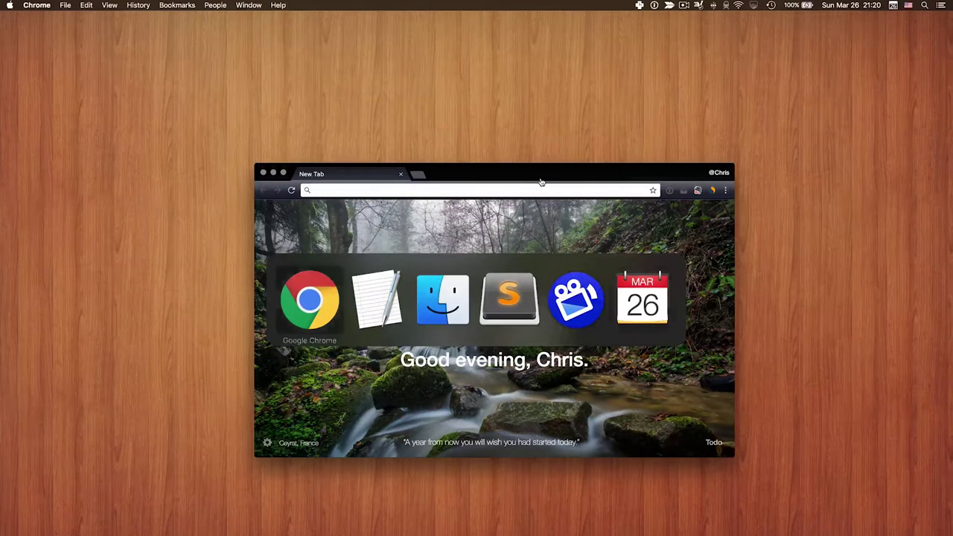
pyautogui.press('super+Tab')
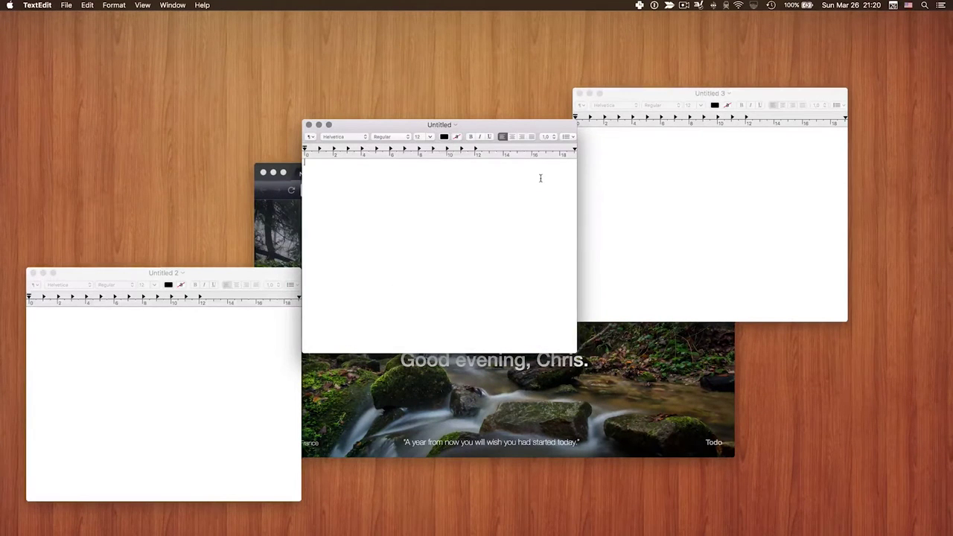
pyautogui.press('super+Tab')
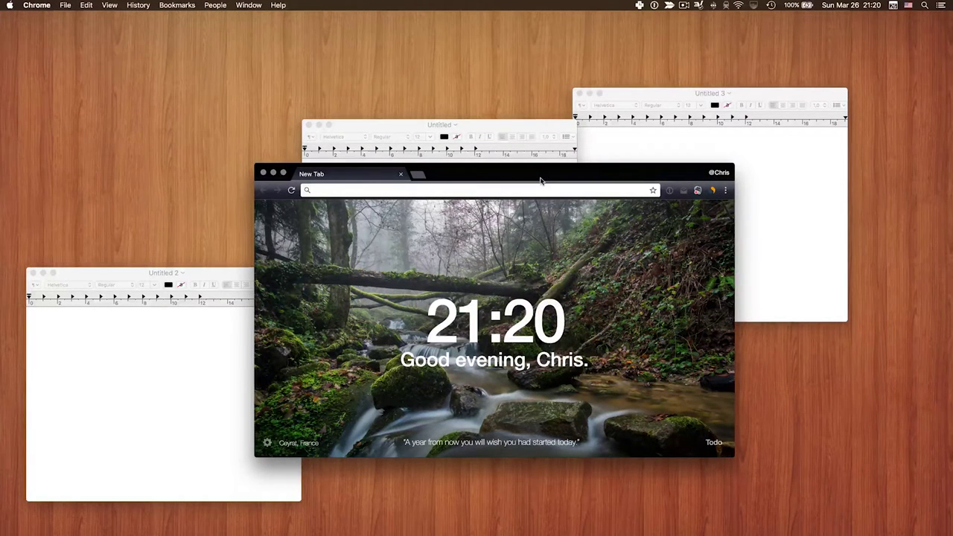
# Cycle forward through the open applications in the app switcher
pyautogui.press('super+Tab')
pyautogui.press('super+Tab')
pyautogui.press('super+Tab')
pyautogui.press('super+Tab')
pyautogui.press('super+Tab')
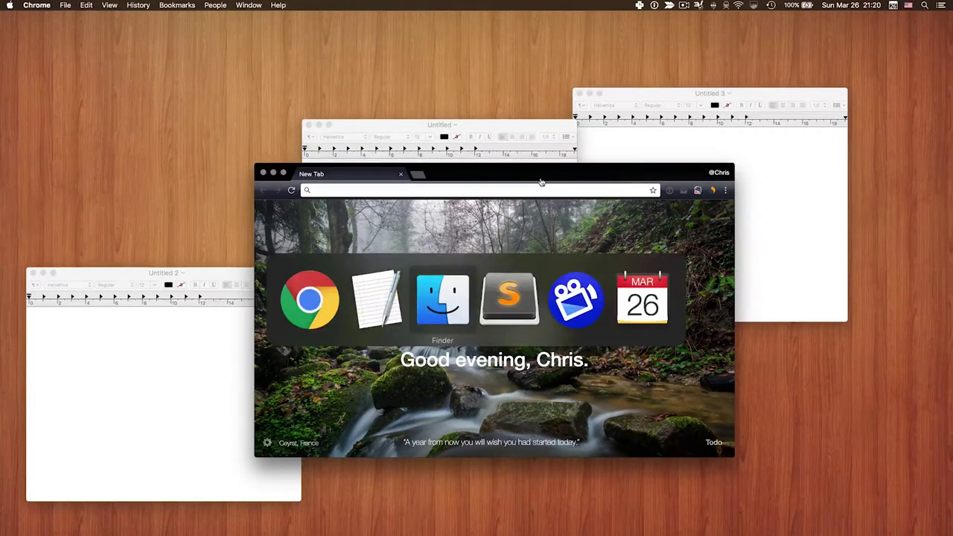
pyautogui.press('super+Tab')
pyautogui.press('super+Tab')
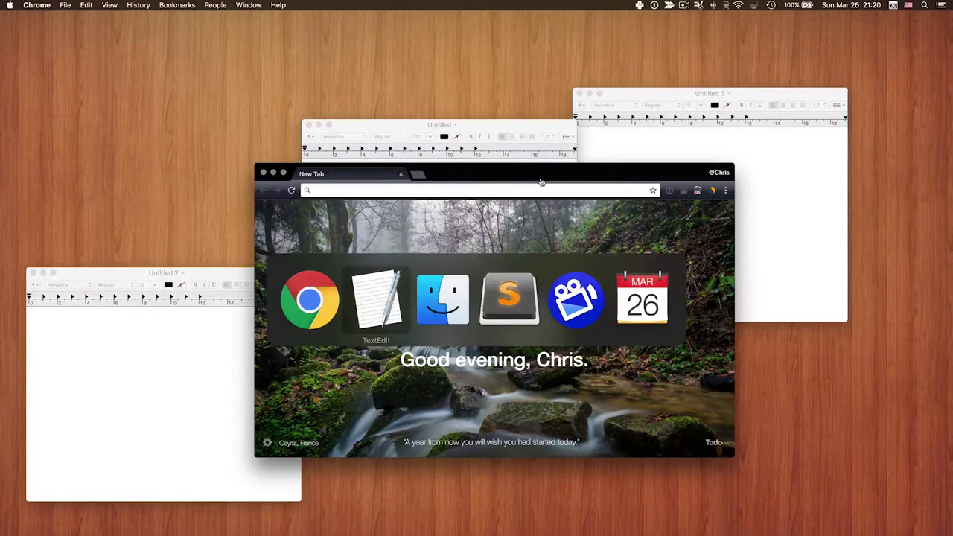
# Cycle backward through the open applications in the app switcher
pyautogui.press('super+shift+Tab')
pyautogui.press('super+shift+Tab')
pyautogui.press('super+shift+Tab')
pyautogui.press('super+shift+Tab')
pyautogui.press('super+shift+Tab')
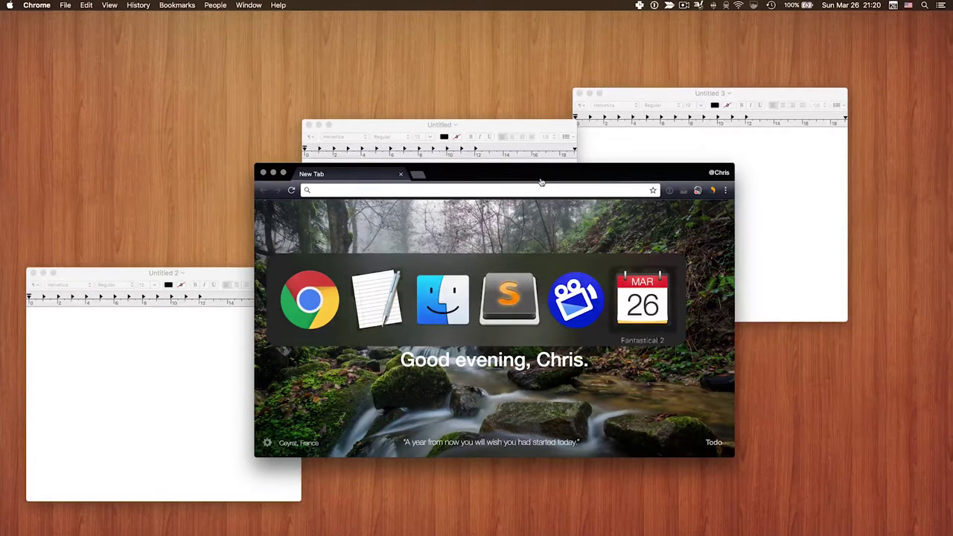
pyautogui.press('super+shift+Tab')
pyautogui.press('super+shift+Tab')
pyautogui.press('super+shift+Tab')
pyautogui.press('super+shift+Tab')
pyautogui.press('super+shift+Tab')
pyautogui.press('super+shift+Tab')
pyautogui.press('super+shift+Tab')
pyautogui.press('super+shift+Tab')
pyautogui.press('super+shift+Tab')
pyautogui.press('super+shift+Tab')
pyautogui.press('super+shift+Tab')
pyautogui.press('super+shift+Tab')
pyautogui.press('super+shift+Tab')
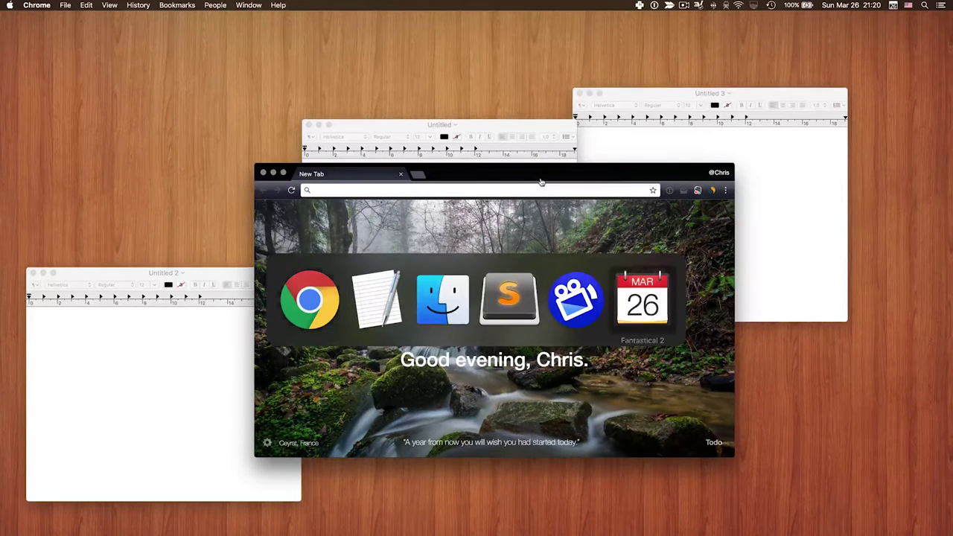
# Bring the three TextEdit windows forward one after another with the pointer, ending on Untitled 3
pyautogui.click(518, 248)
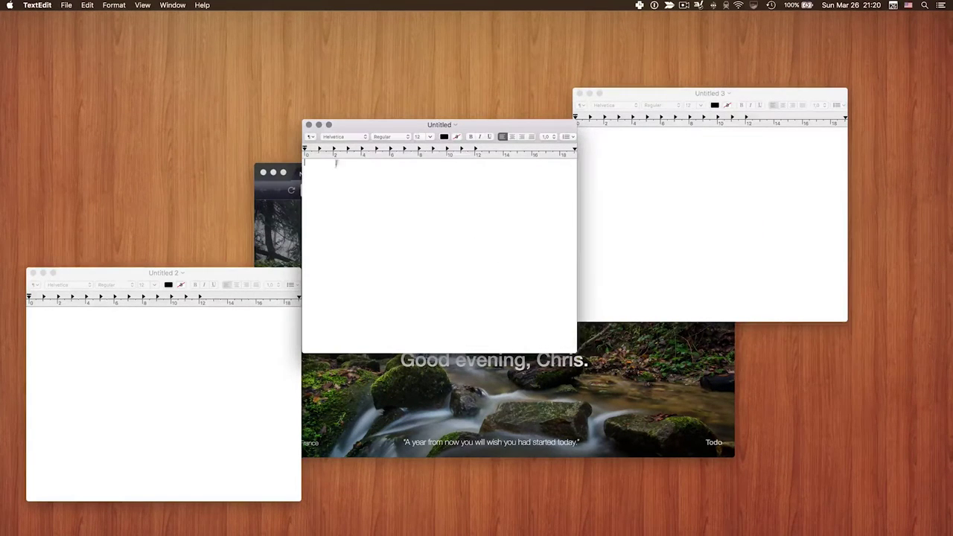
pyautogui.click(227, 270)
pyautogui.click(681, 172)
pyautogui.click(415, 236)
pyautogui.click(247, 323)
pyautogui.click(487, 260)
pyautogui.click(640, 234)
pyautogui.click(450, 254)
pyautogui.click(642, 226)
pyautogui.click(519, 236)
pyautogui.click(216, 347)
pyautogui.click(399, 278)
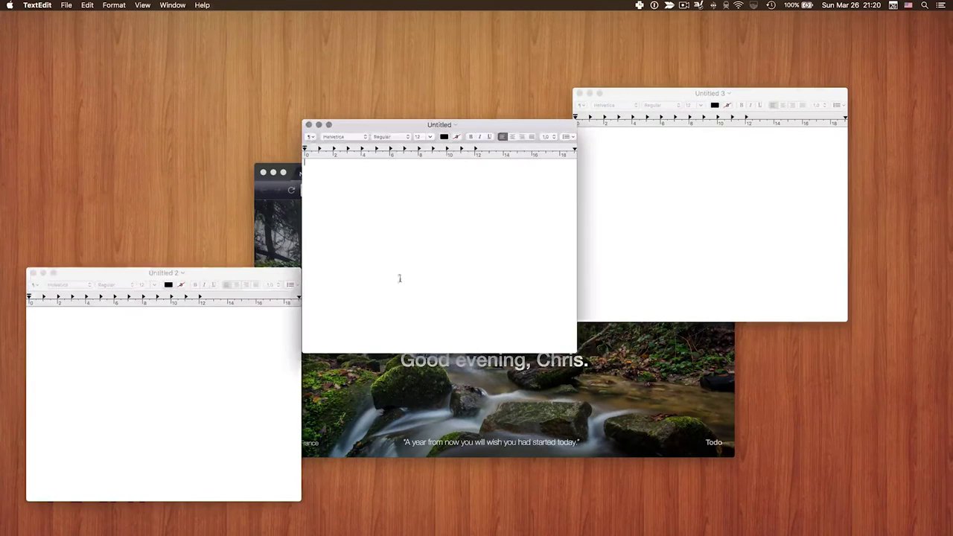
pyautogui.click(601, 258)
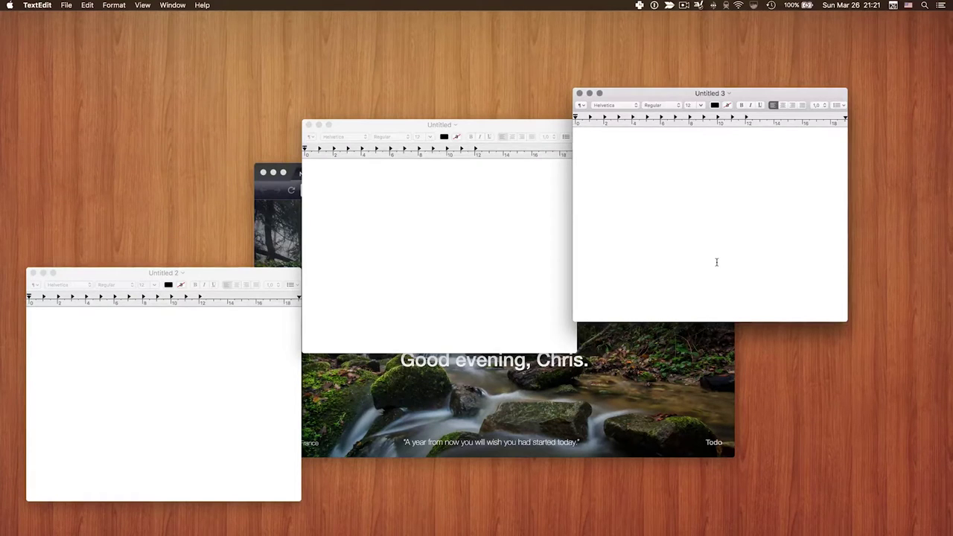
# Cycle through TextEdit's open windows from the keyboard, ending on the Untitled document
pyautogui.press('super+grave')
pyautogui.press('super+grave')
pyautogui.press('super+grave')
pyautogui.press('super+grave')
pyautogui.press('super+grave')
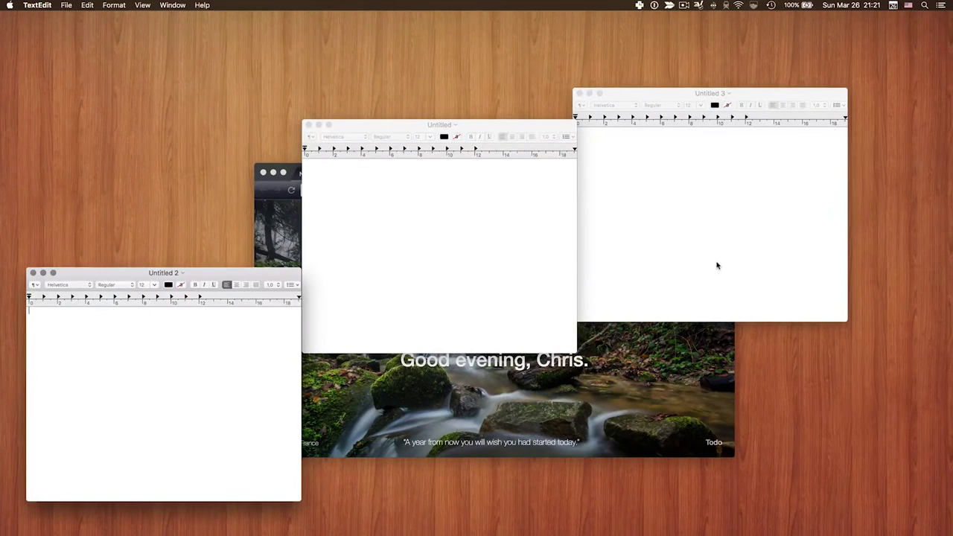
pyautogui.press('super+grave')
pyautogui.press('super+grave')
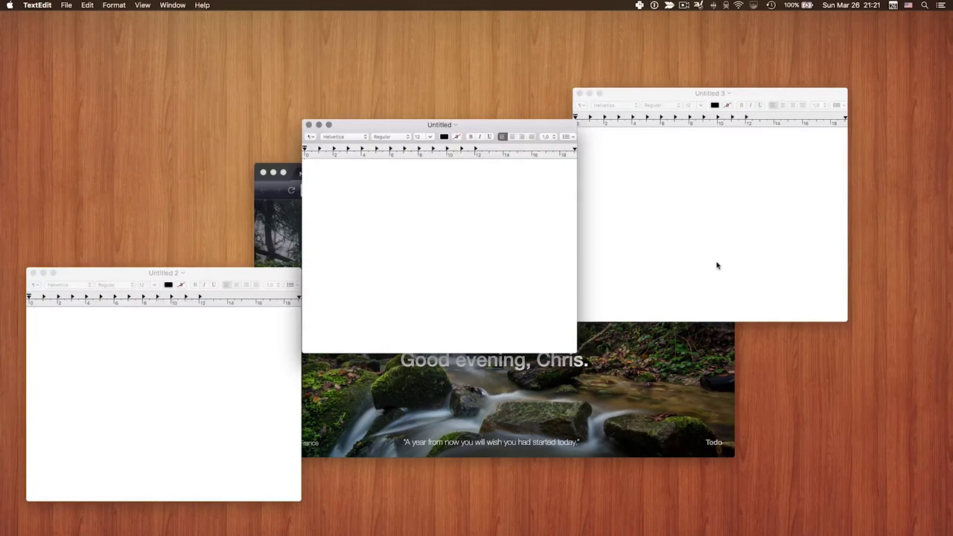
# Enter "halte" in the Untitled document, switch to the Untitled 2 window and enter "hello" there
pyautogui.write('halte')
pyautogui.press('super+Tab')
pyautogui.press('super+shift+Tab')
pyautogui.press('super+grave')
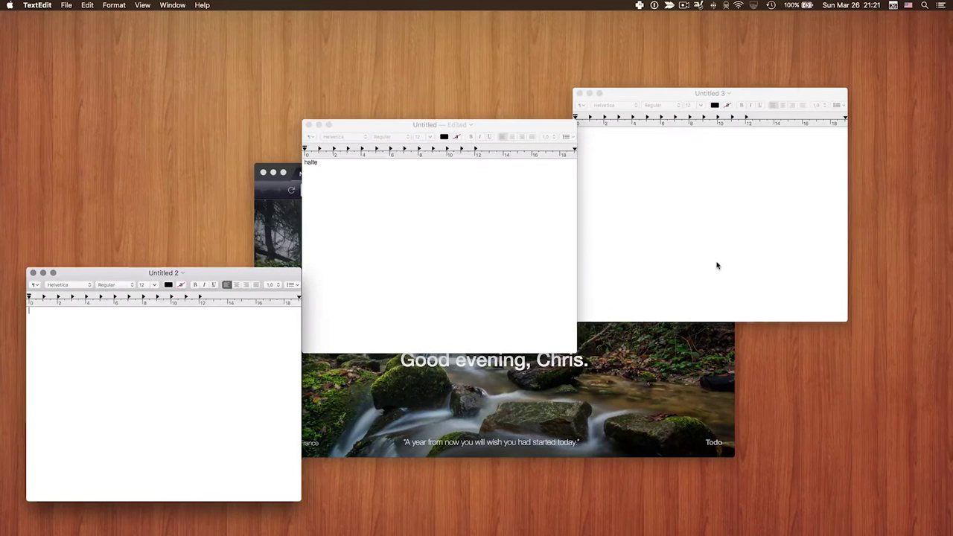
pyautogui.write('hello')
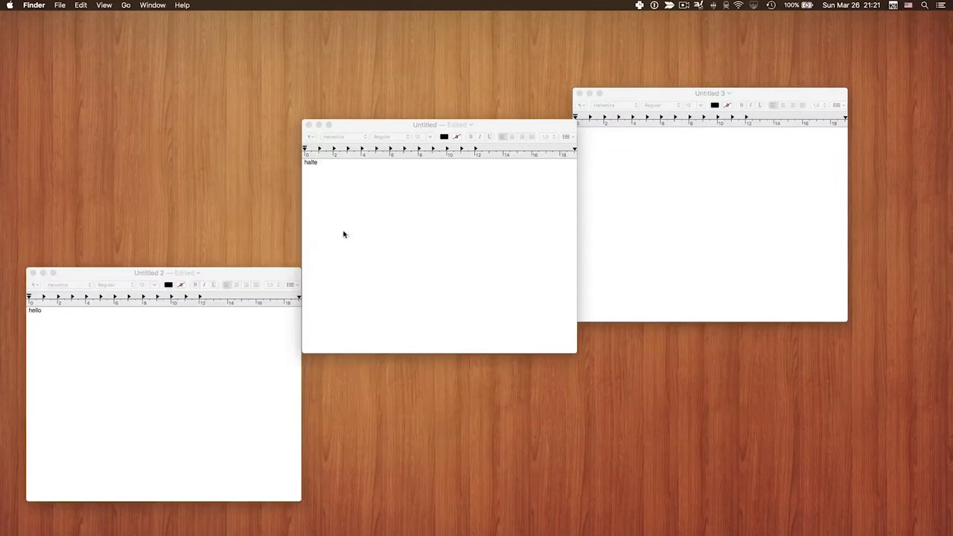
# Bring the Untitled document forward, then open and close TextEdit's preferences twice, first from the application's commands and then by shortcut
pyautogui.click(343, 232)
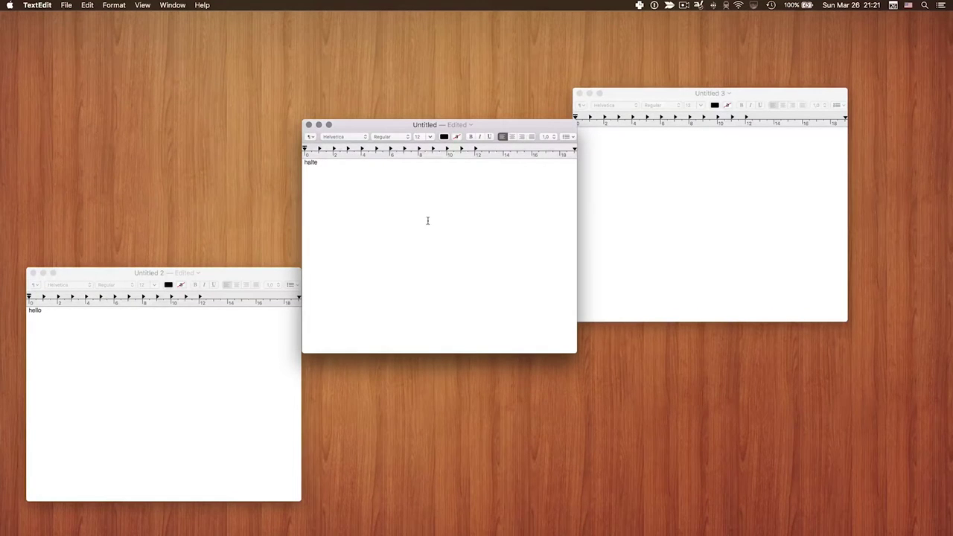
pyautogui.click(45, 5)
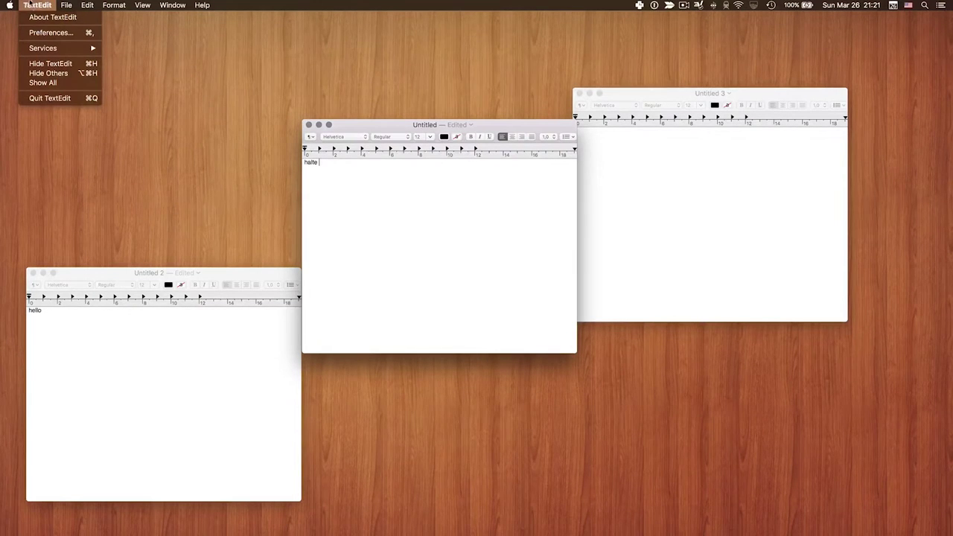
pyautogui.click(46, 32)
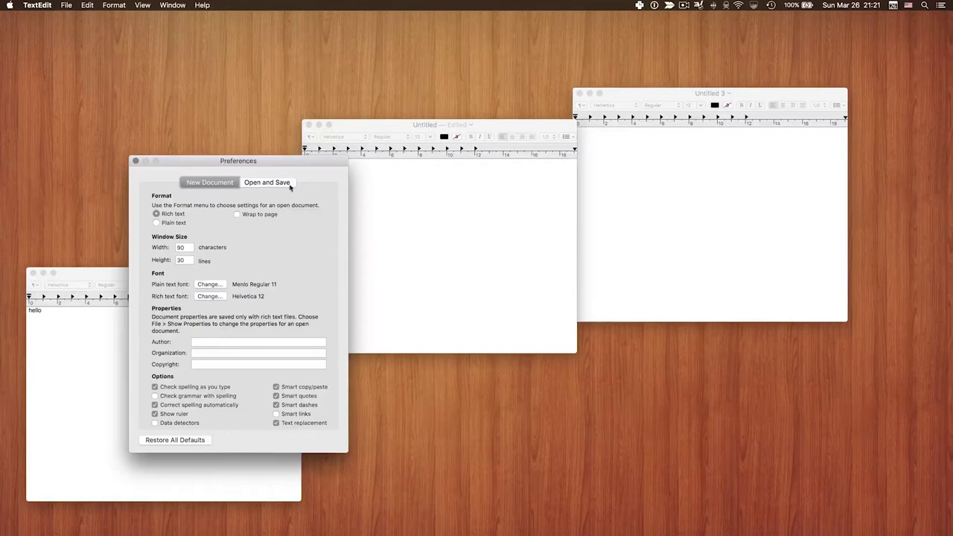
pyautogui.click(136, 163)
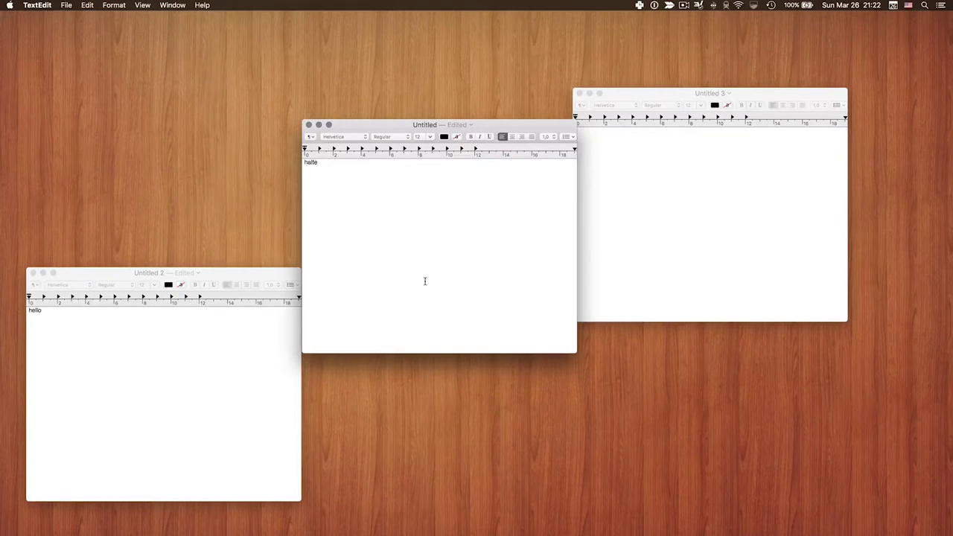
pyautogui.press('super+comma')
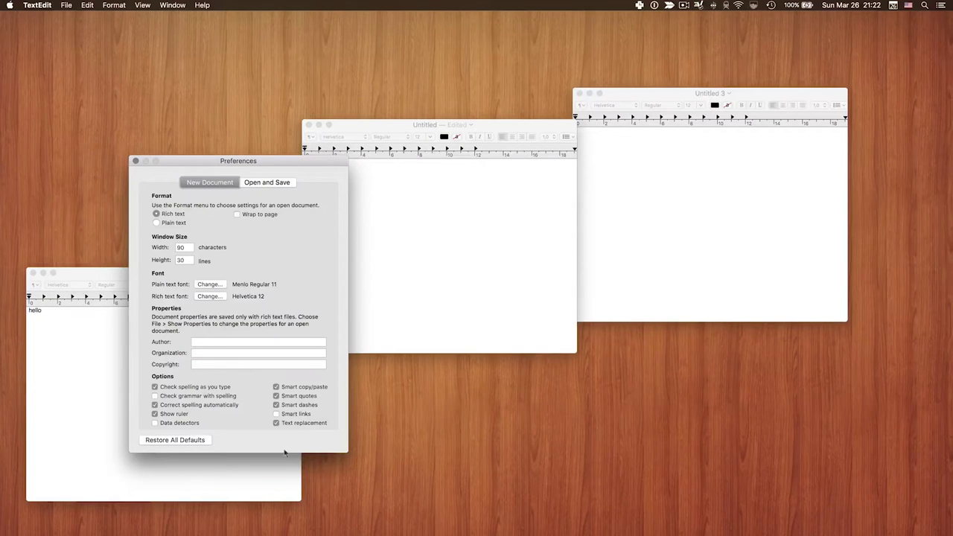
pyautogui.click(136, 161)
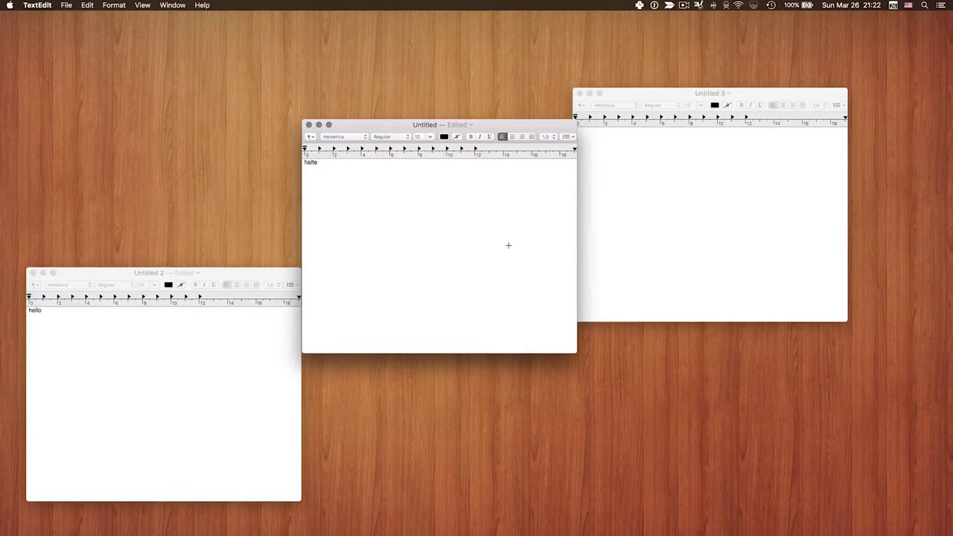
# Open the Force Quit Applications window, move it over the Untitled document and force TextEdit to quit
pyautogui.press('super+alt+Escape')
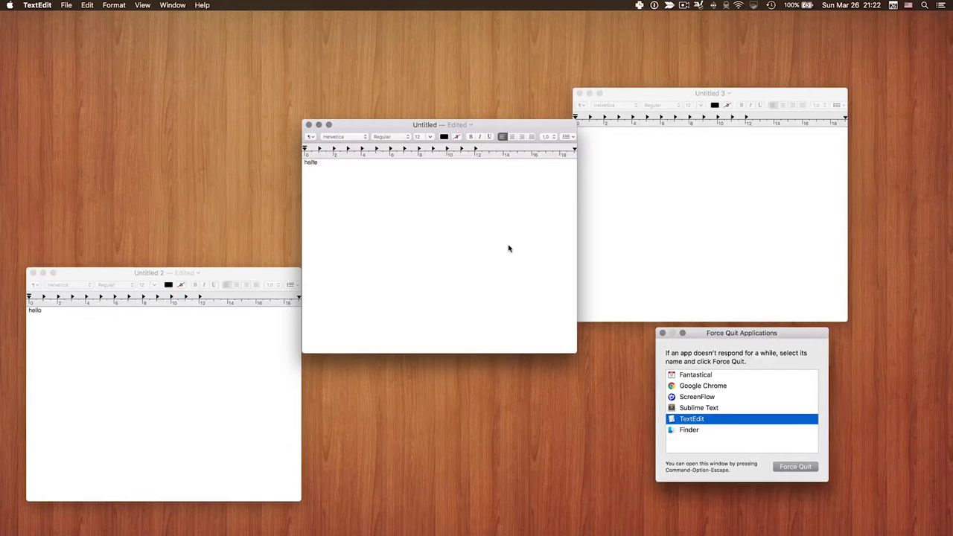
pyautogui.moveTo(768, 338); pyautogui.dragTo(449, 227)
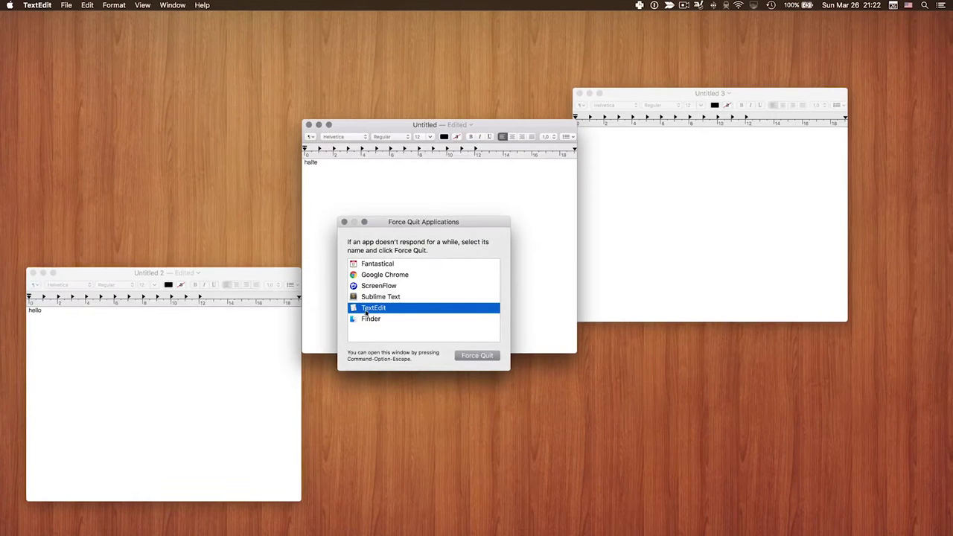
pyautogui.click(483, 356)
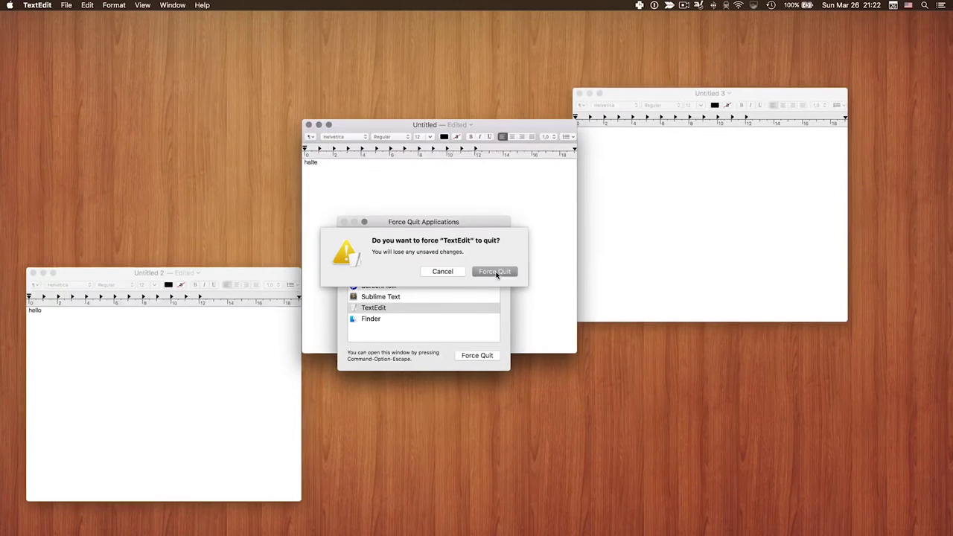
pyautogui.click(496, 272)
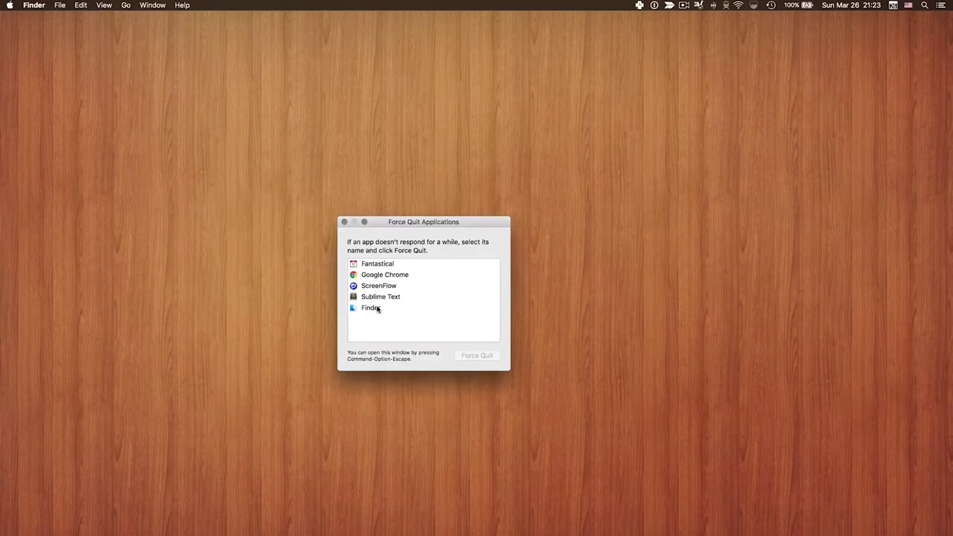
# Request a relaunch of Finder, cancel the request and close the Force Quit Applications window
pyautogui.click(380, 310)
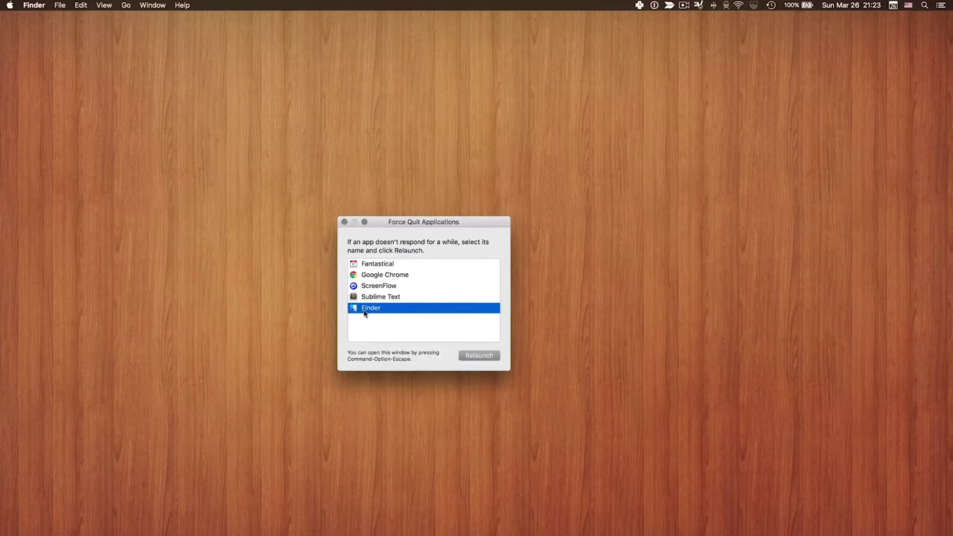
pyautogui.click(476, 356)
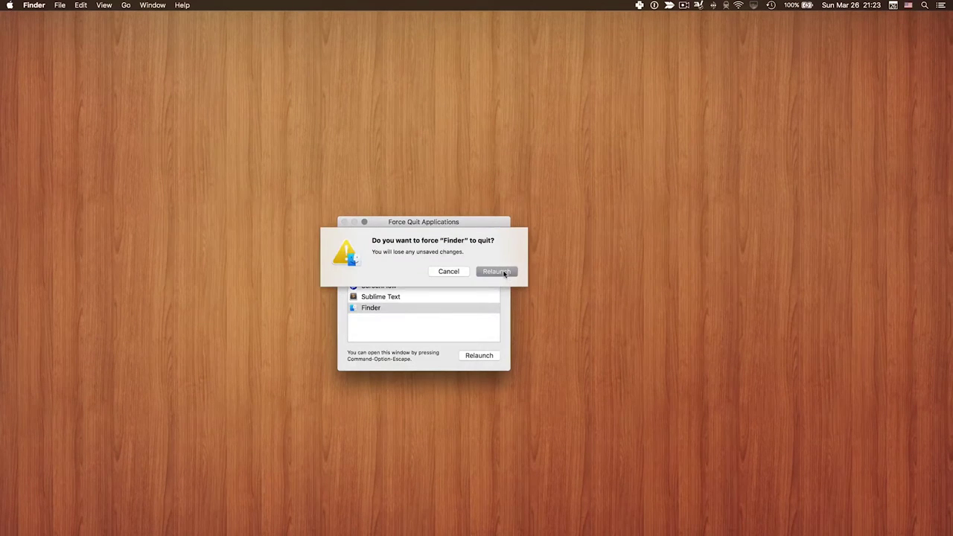
pyautogui.click(450, 271)
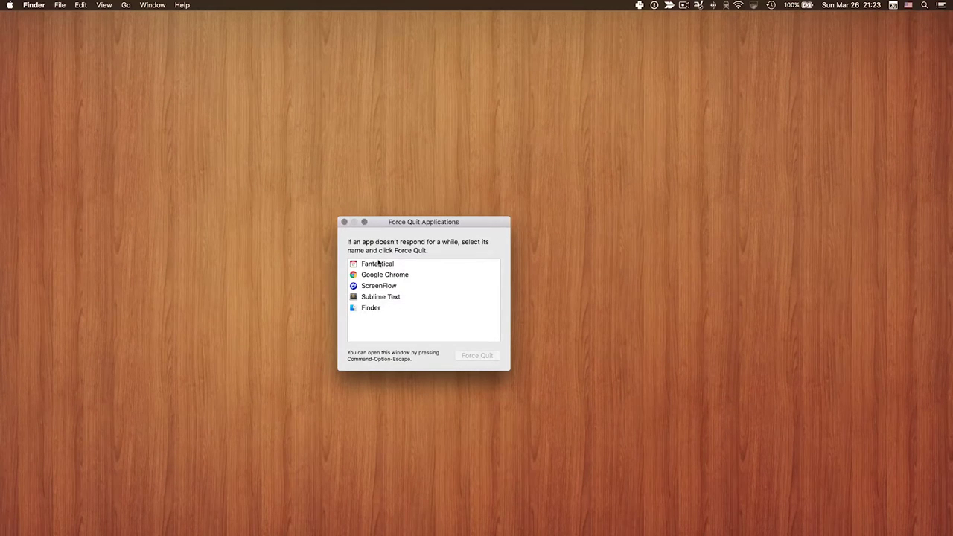
pyautogui.click(345, 224)
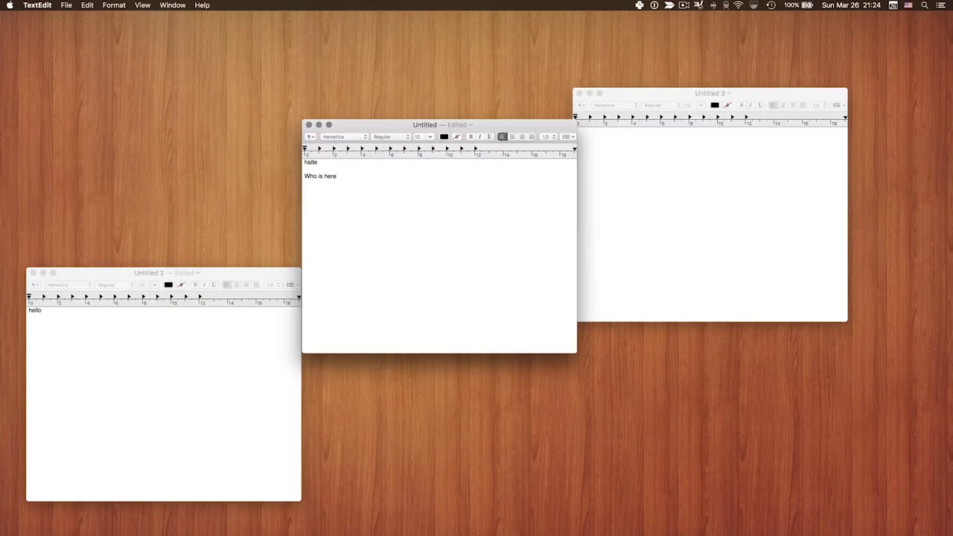
# Enter "Who is here" below "halte" with a blank line between them, and undo and redo the entry
pyautogui.press('super+z')
pyautogui.press('Return')
pyautogui.press('Return')
pyautogui.write('Who is here')
pyautogui.press('super+z')
pyautogui.press('super+shift+z')
# Try bold formatting on the "Who is here" line and the extra text "asdf", and undo both changes
pyautogui.press('shift+super+Left')
pyautogui.press('super+b')
pyautogui.click(452, 242)
pyautogui.write('asdf')
pyautogui.press('super+z')
pyautogui.press('super+z')
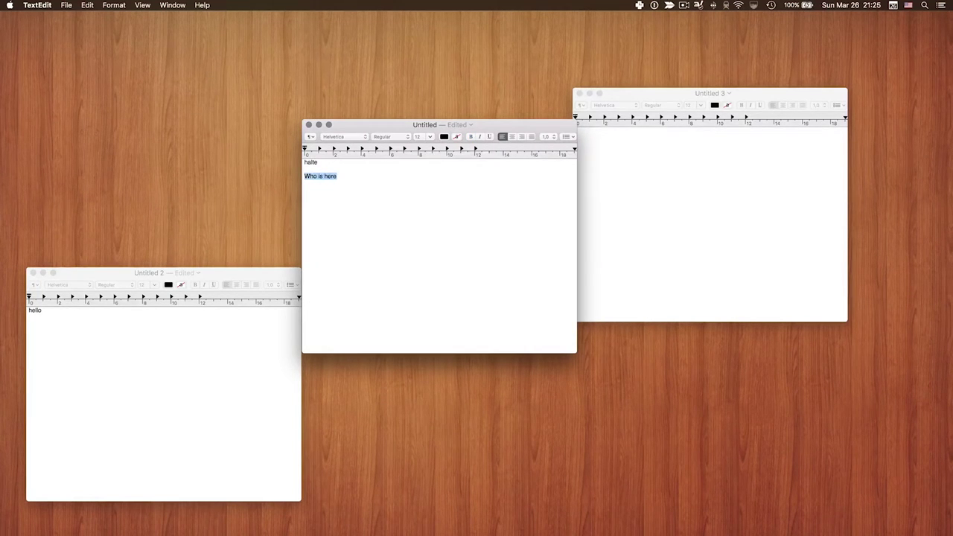
# Open the Print dialog for the Untitled document several times and cancel it each time
pyautogui.press('Right')
pyautogui.press('super+p')
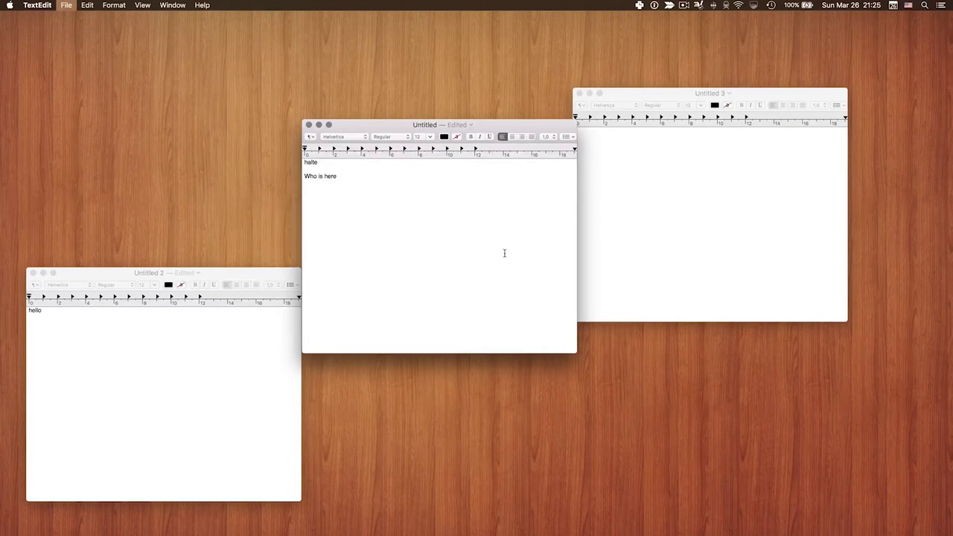
pyautogui.click(559, 337)
pyautogui.click(66, 5)
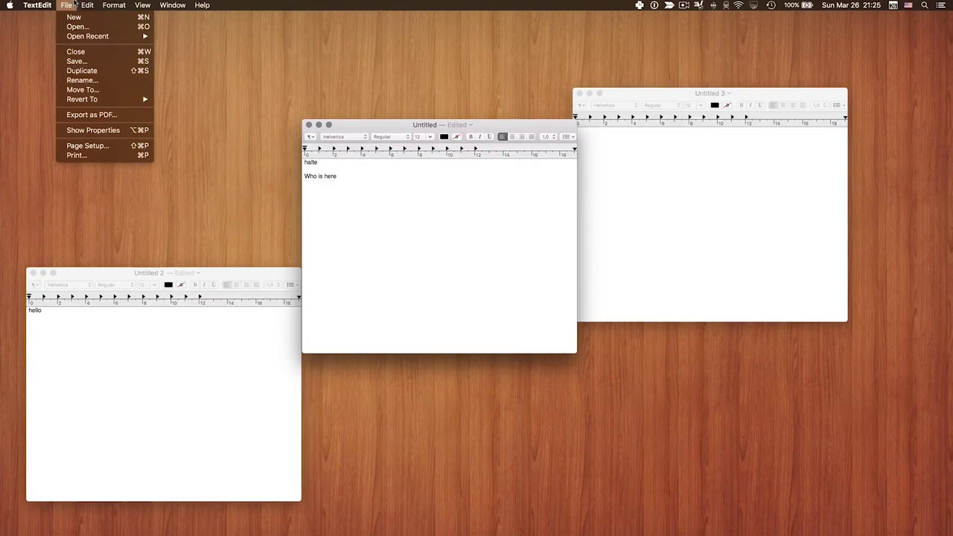
pyautogui.click(77, 155)
pyautogui.click(562, 339)
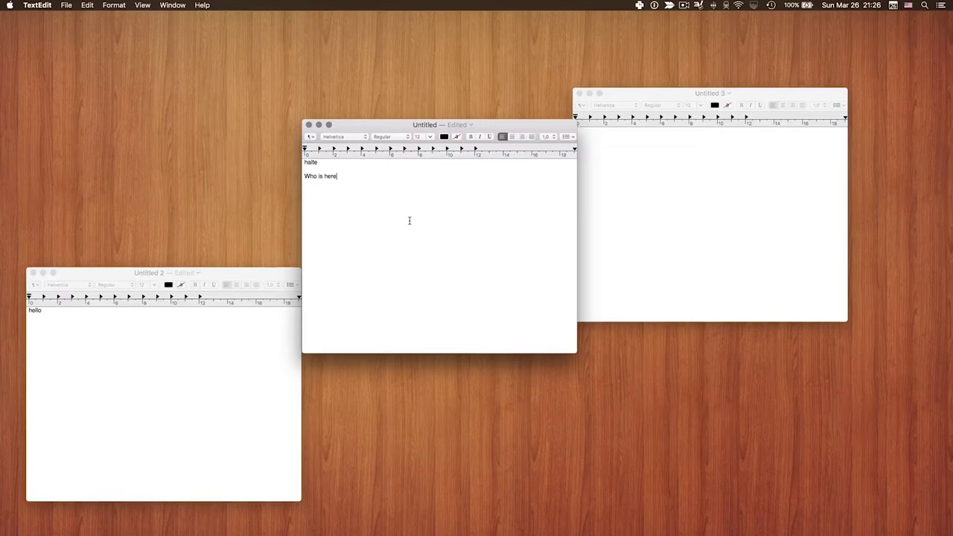
pyautogui.press('super+p')
pyautogui.press('Escape')
# Save the Untitled document to the Desktop as Untitled.rtf in Rich Text Document format
pyautogui.press('super+s')
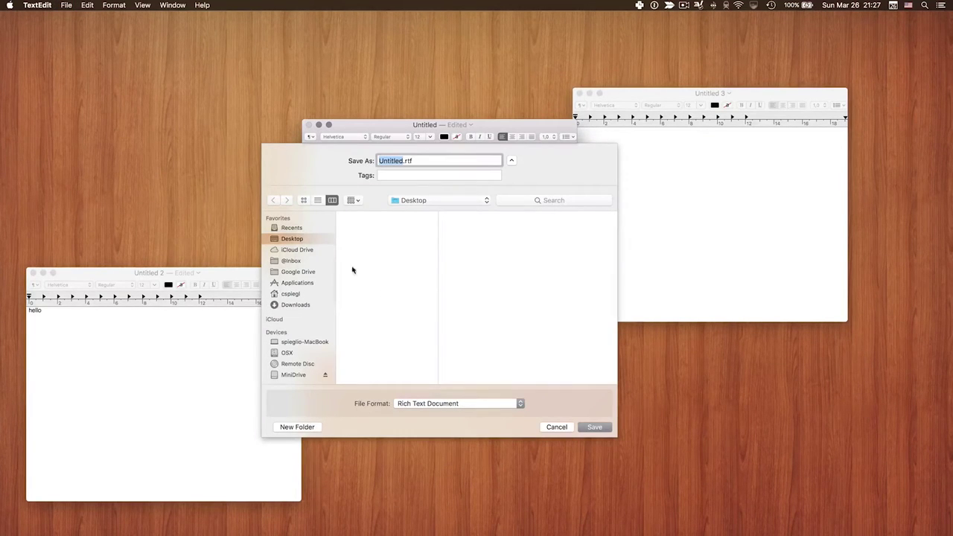
pyautogui.click(616, 394)
pyautogui.click(594, 427)
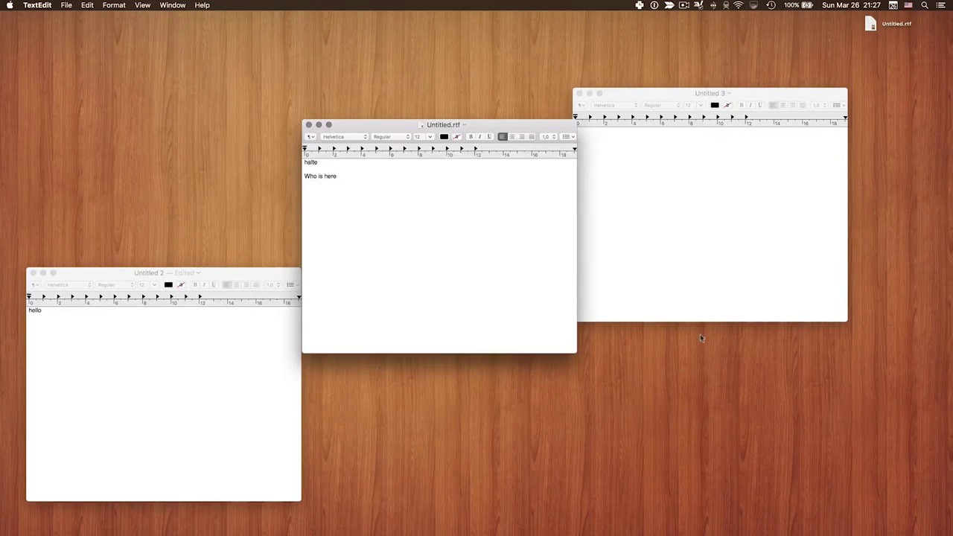
# Add the line "asdf asdf" to Untitled.rtf, separated from "Who is here" by a blank line, and save the change
pyautogui.click(872, 26)
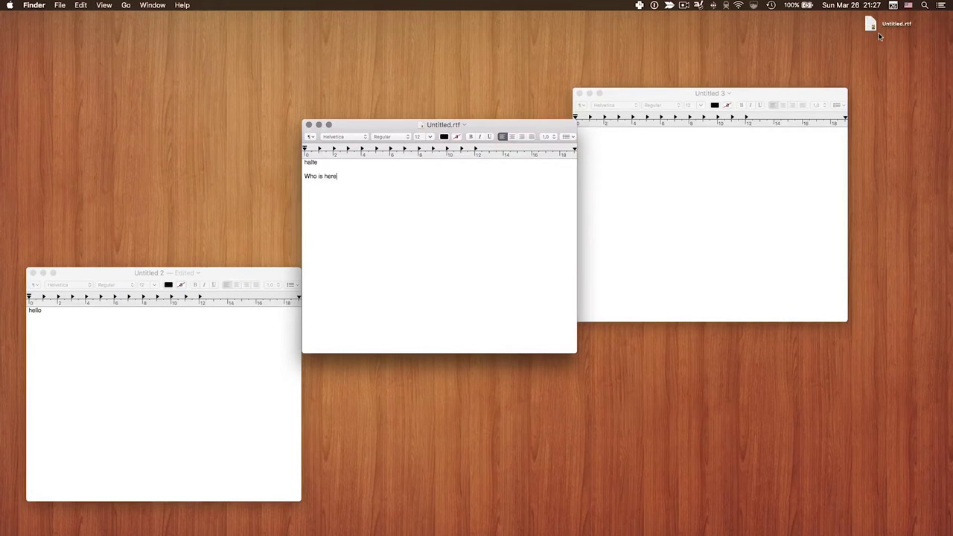
pyautogui.click(370, 240)
pyautogui.press('Return')
pyautogui.press('Return')
pyautogui.write('asdf asdf')
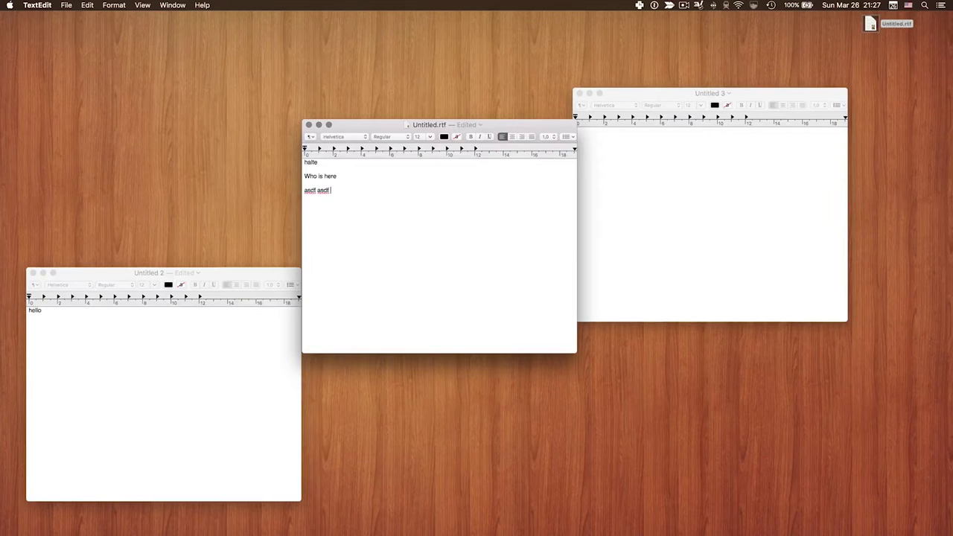
pyautogui.press('super+s')
# Duplicate Untitled.rtf and move the copy's window slightly to the left
pyautogui.press('super+shift+s')
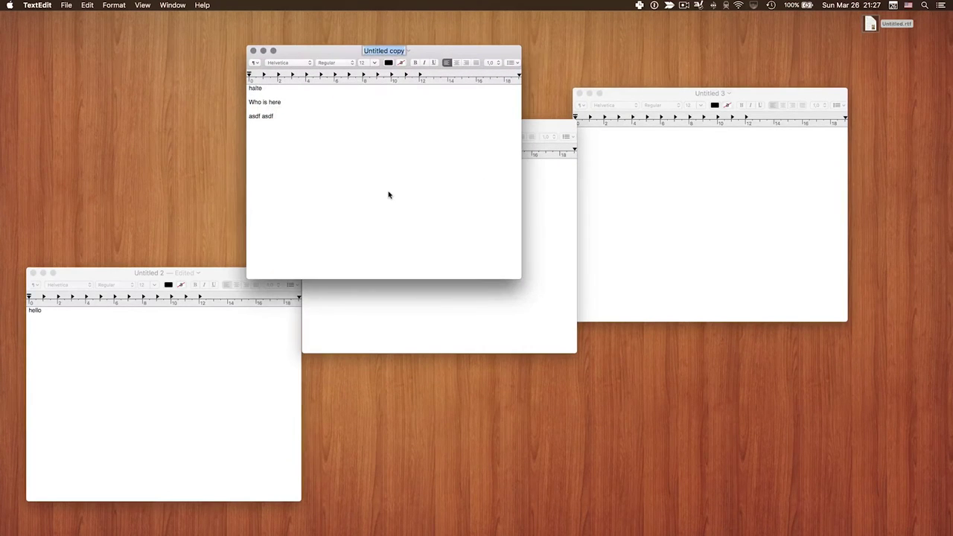
pyautogui.moveTo(462, 53); pyautogui.dragTo(426, 55)
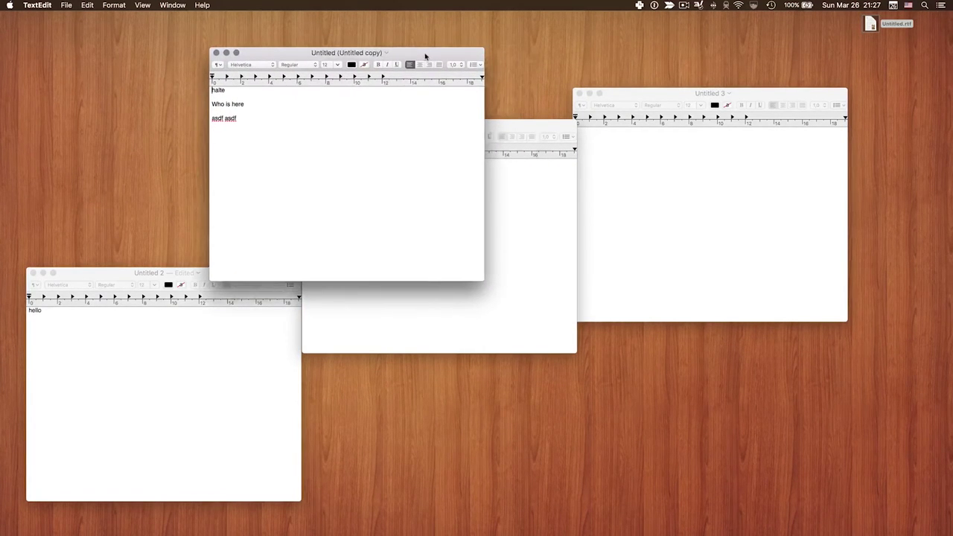
# Check the Untitled copy's name and save options without saving, and close the copy by deleting it
pyautogui.click(385, 53)
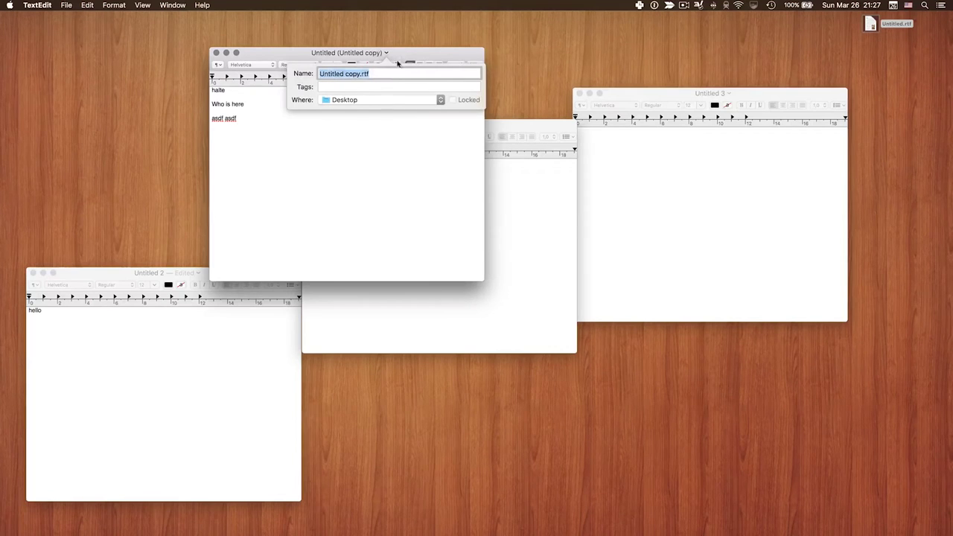
pyautogui.click(423, 161)
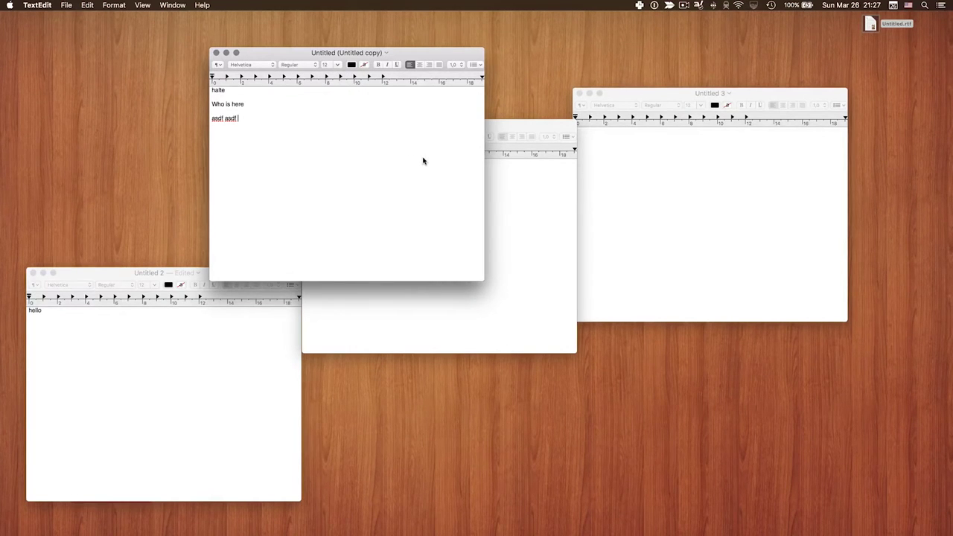
pyautogui.press('super+s')
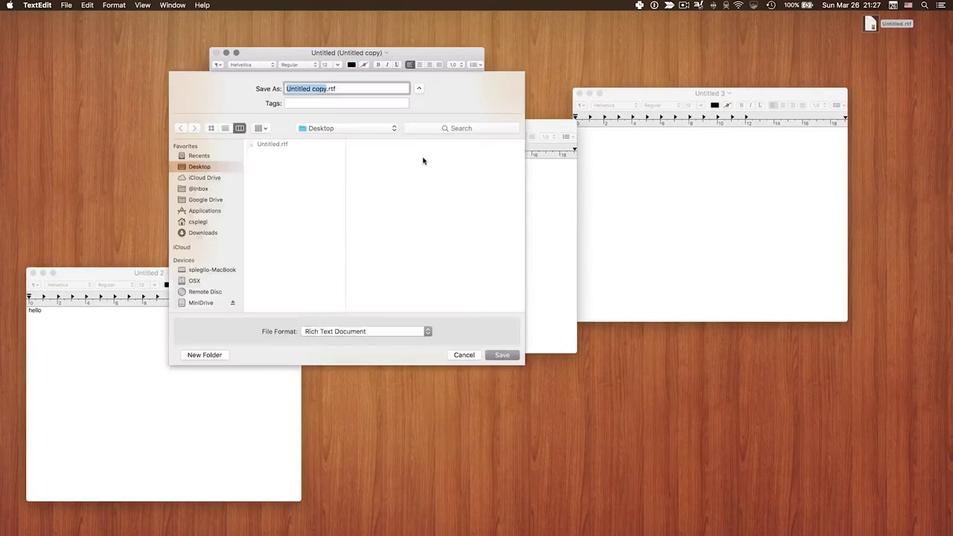
pyautogui.click(463, 355)
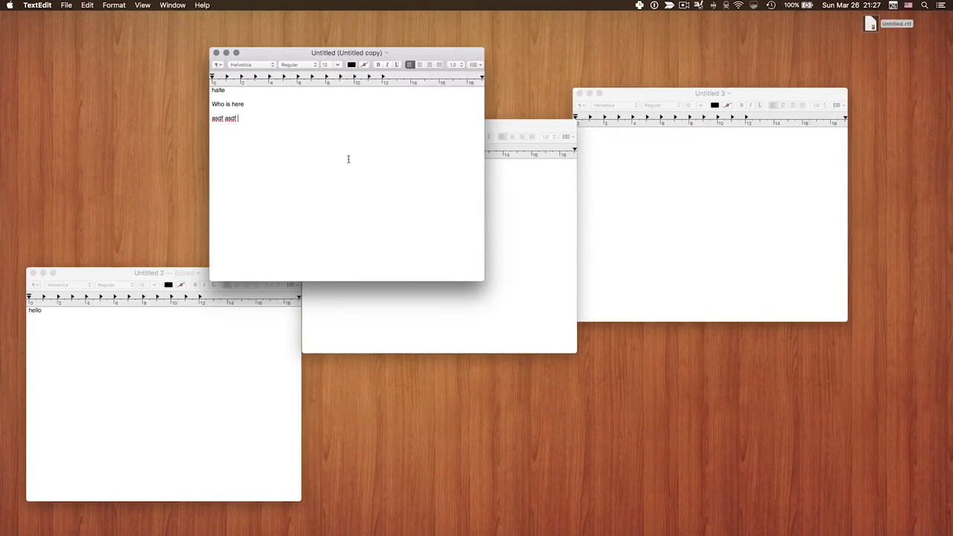
pyautogui.press('super+w')
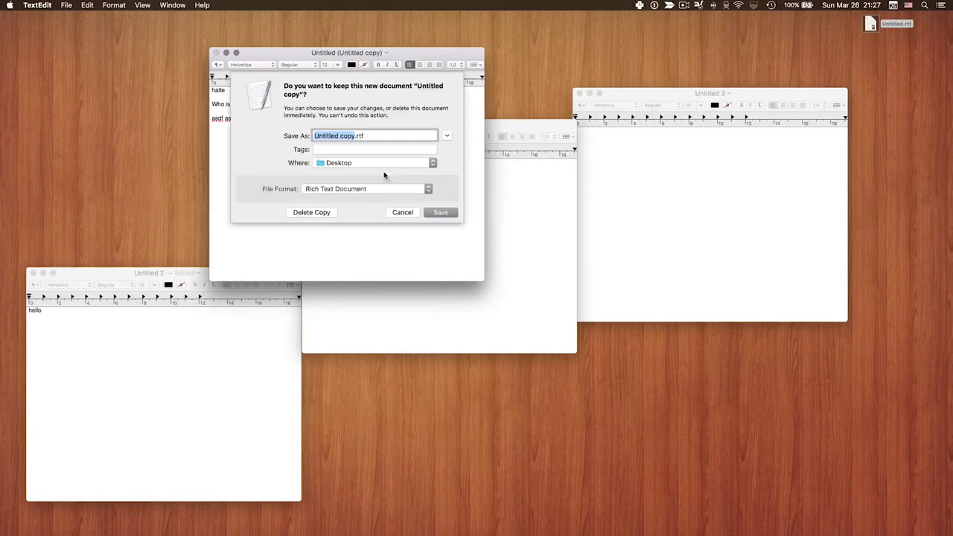
pyautogui.click(313, 212)
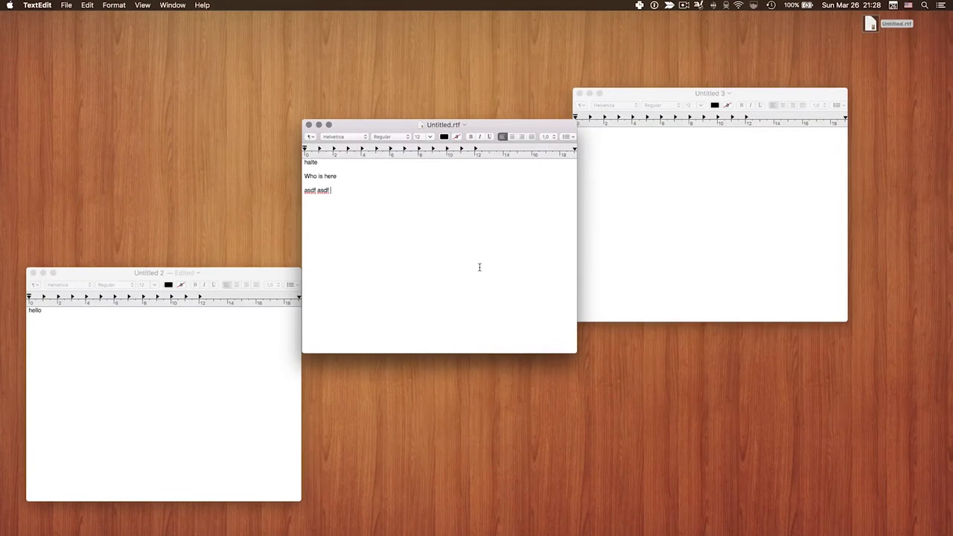
# Snap the Untitled.rtf window to different parts of the screen, ending in the lower-left quarter, and move it freely toward the upper right
pyautogui.press('super+alt+Right')
pyautogui.press('super+alt+Left')
pyautogui.press('super+alt+Right')
pyautogui.press('ctrl+shift+super+Right')
pyautogui.press('ctrl+shift+super+Left')
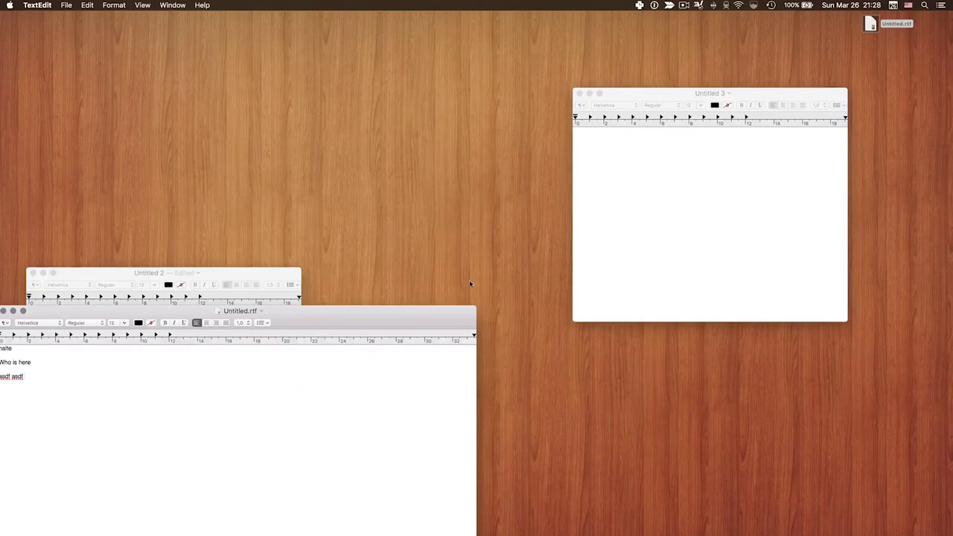
pyautogui.moveTo(395, 315); pyautogui.dragTo(698, 167)
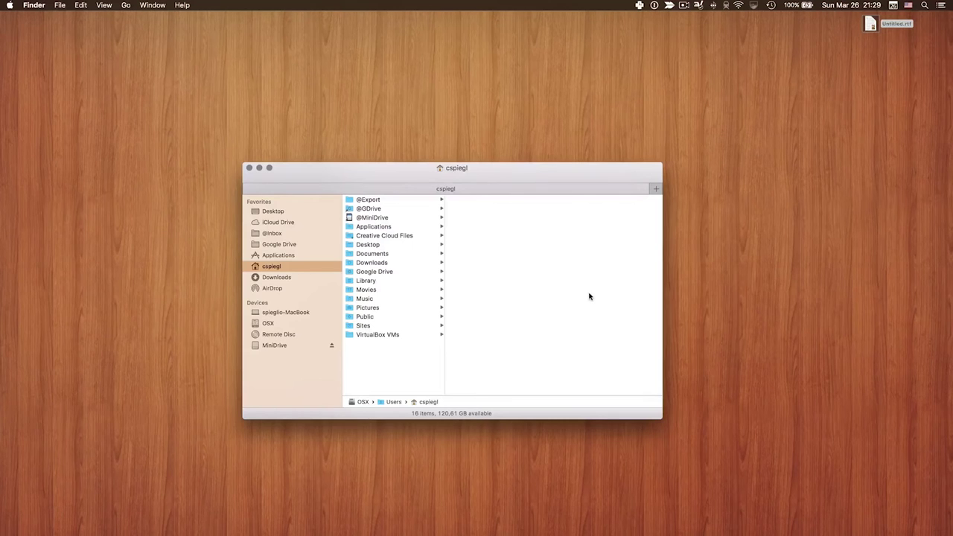
# Move the home folder's Finder window slightly up and to the right, and make the Desktop active
pyautogui.moveTo(493, 175); pyautogui.dragTo(513, 159)
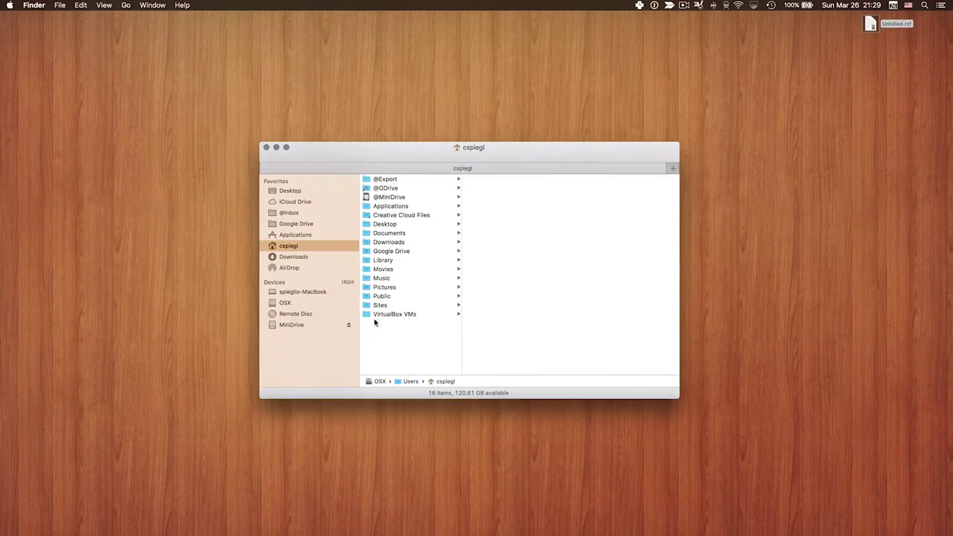
pyautogui.click(608, 126)
pyautogui.click(842, 108)
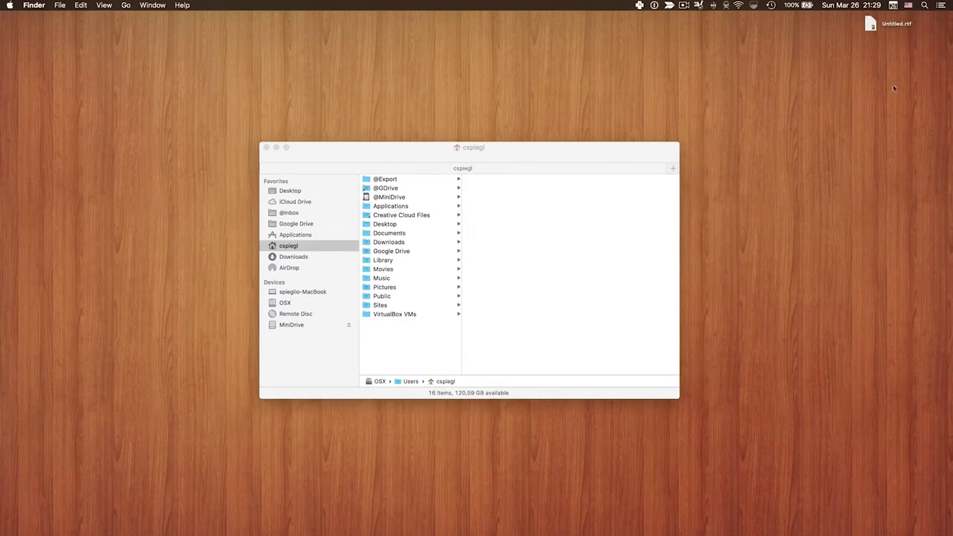
# Rename the Untitled.rtf file on the Desktop to hello.rtf
pyautogui.click(872, 28)
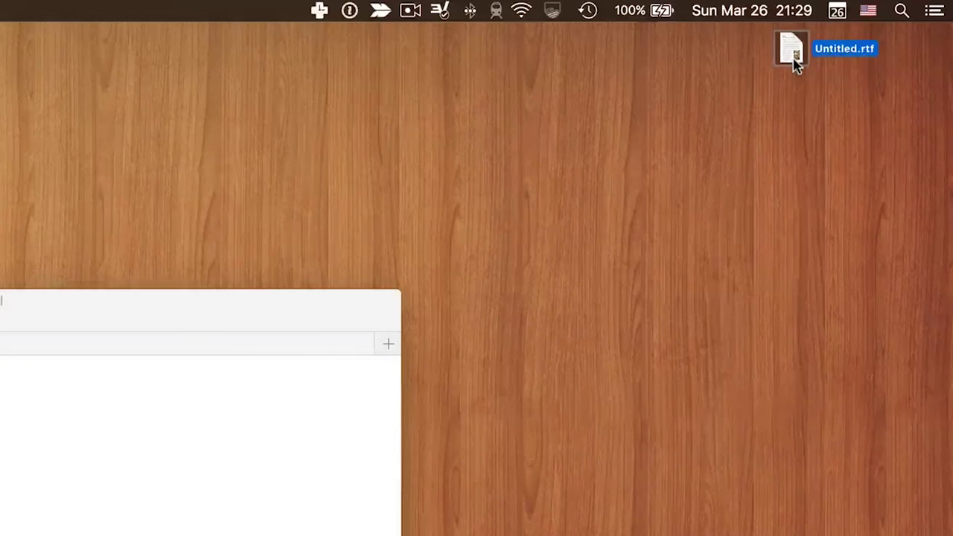
pyautogui.rightClick(795, 66)
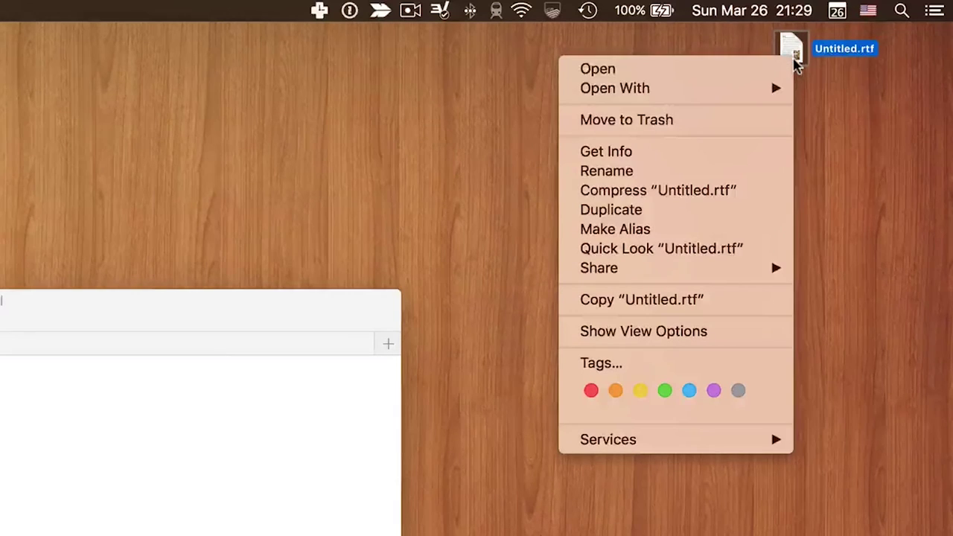
pyautogui.click(617, 175)
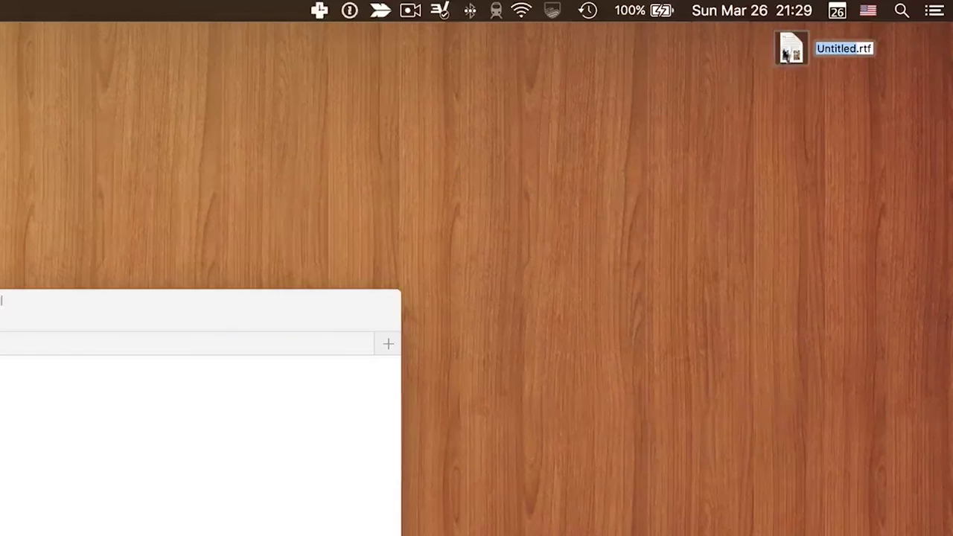
pyautogui.press('super+a')
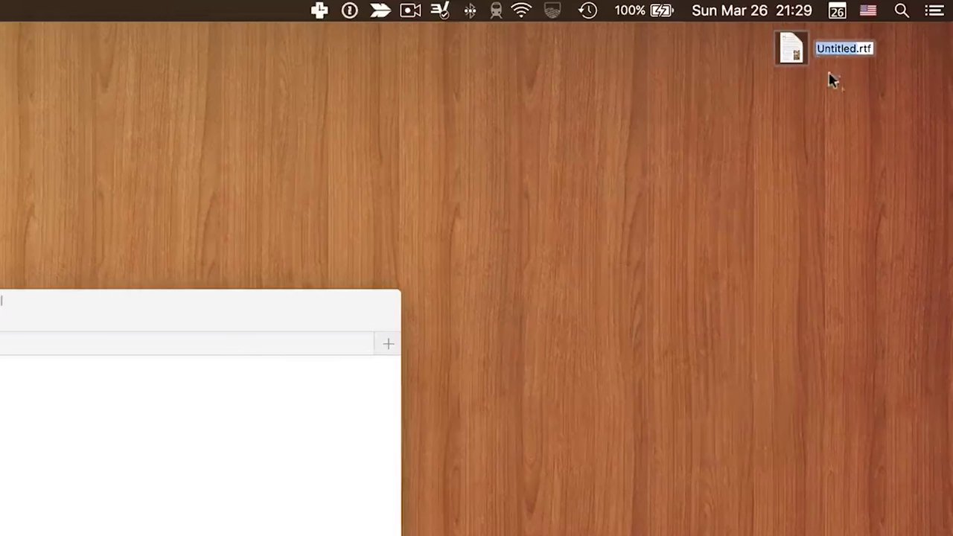
pyautogui.write('hello.rtf')
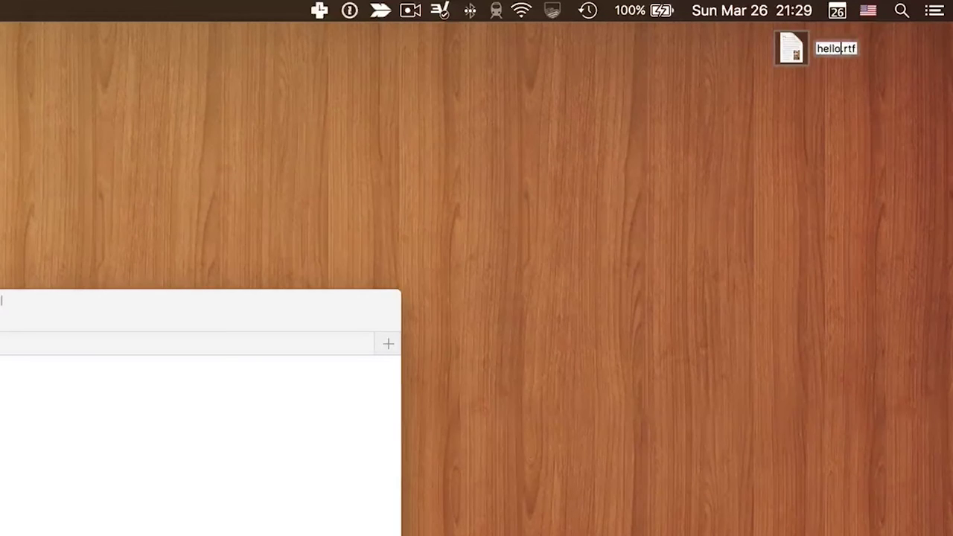
pyautogui.press('Return')
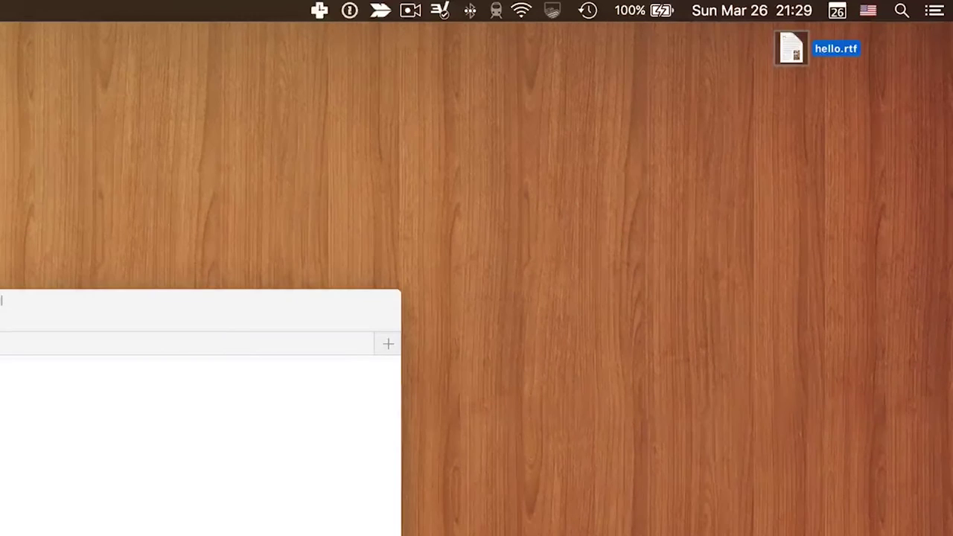
# Rename the hello.rtf file on the Desktop to "what this.rtf"
pyautogui.press('Return')
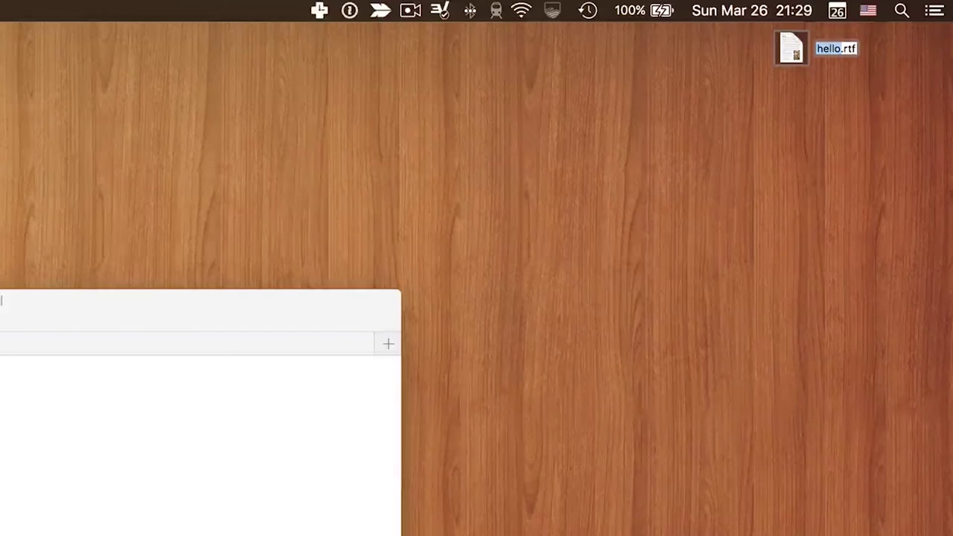
pyautogui.press('Return')
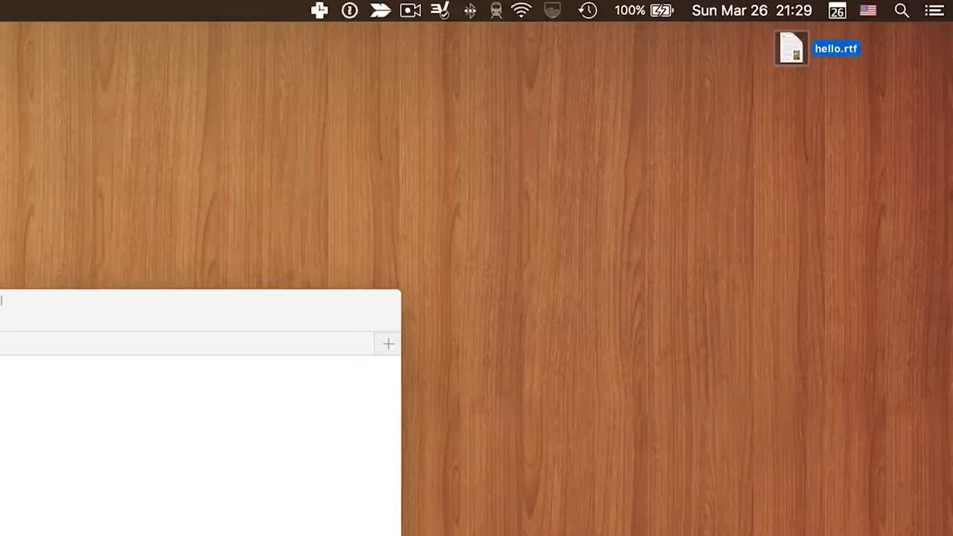
pyautogui.press('Return')
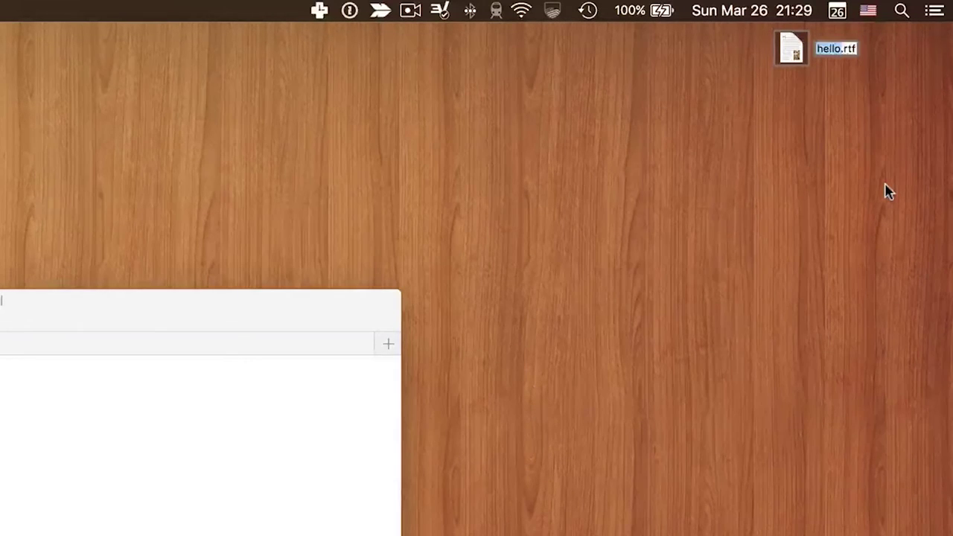
pyautogui.write('what')
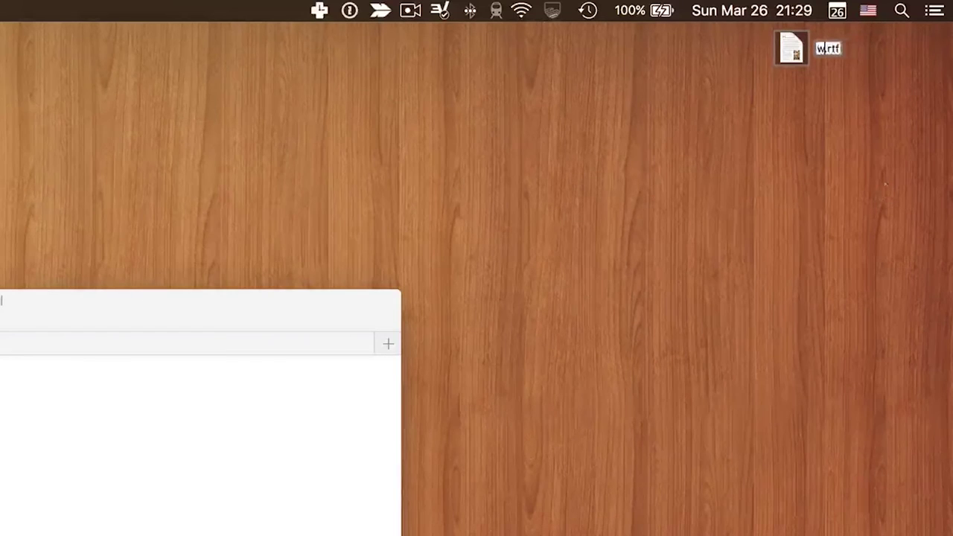
pyautogui.write(' this')
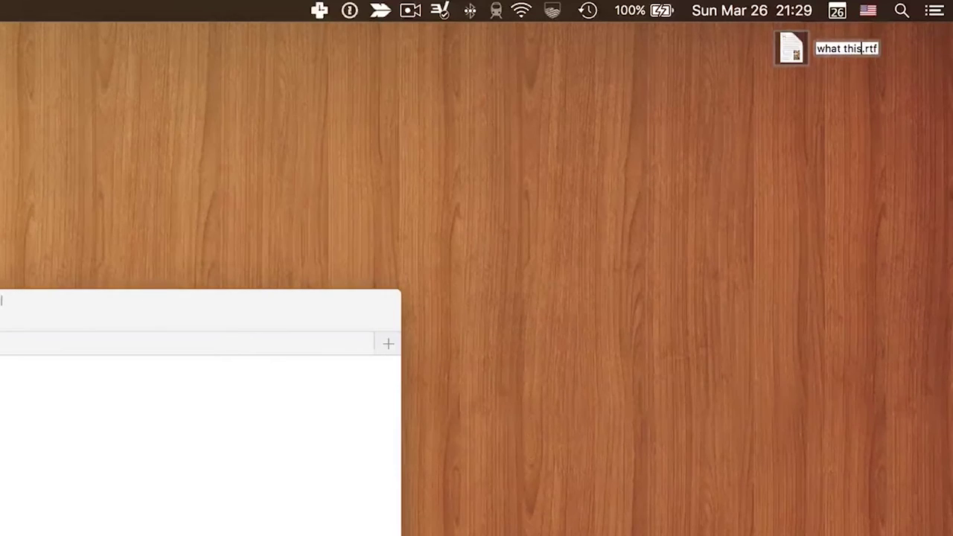
pyautogui.press('Return')
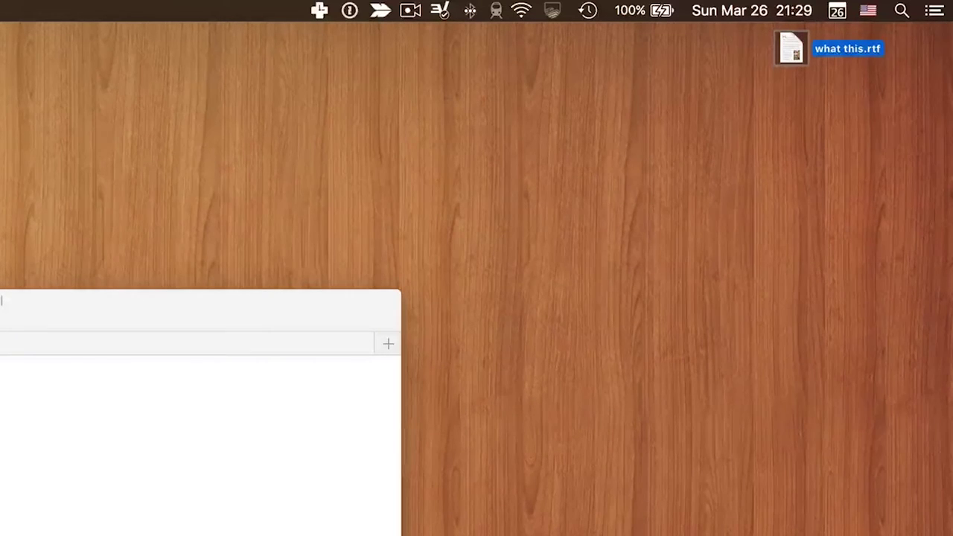
# Create a new folder on the Desktop and name it "hallo"
pyautogui.click(668, 430)
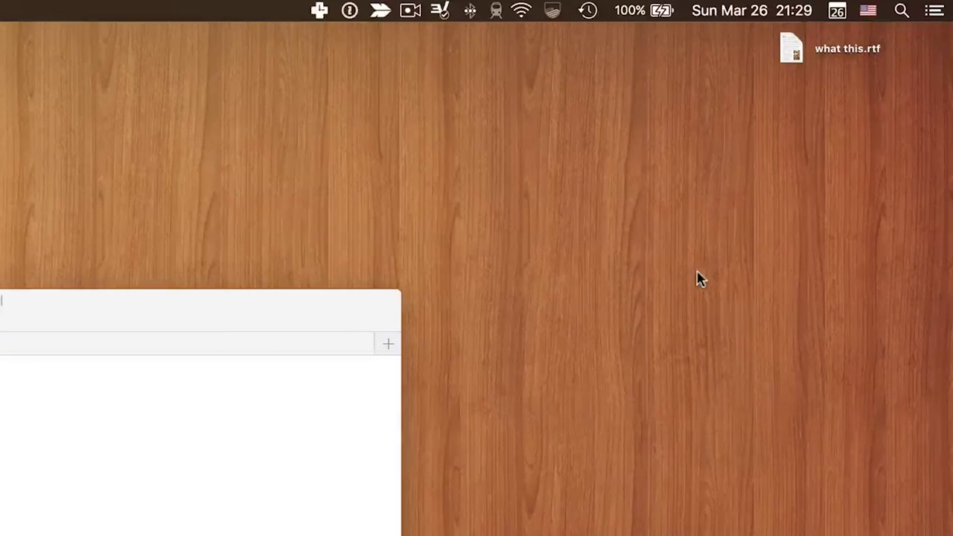
pyautogui.rightClick(647, 229)
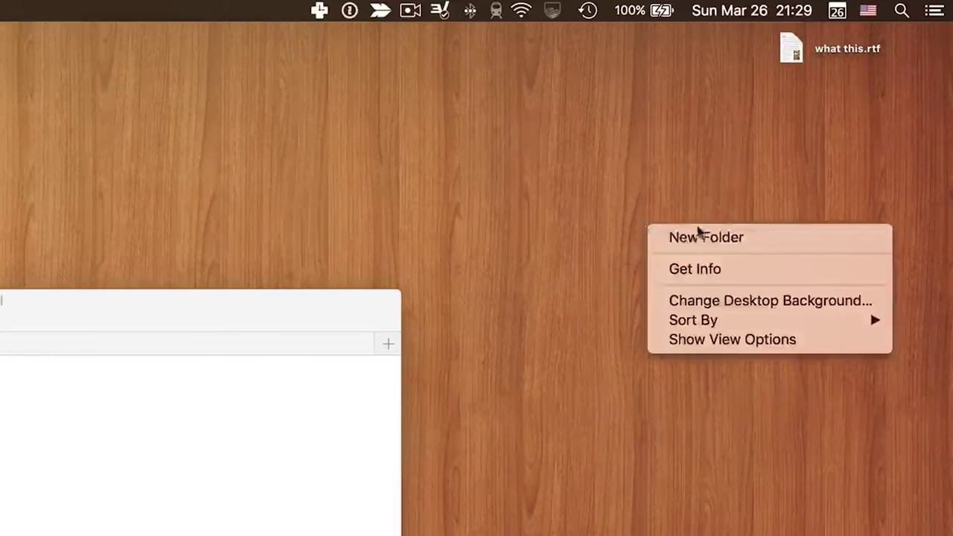
pyautogui.click(615, 198)
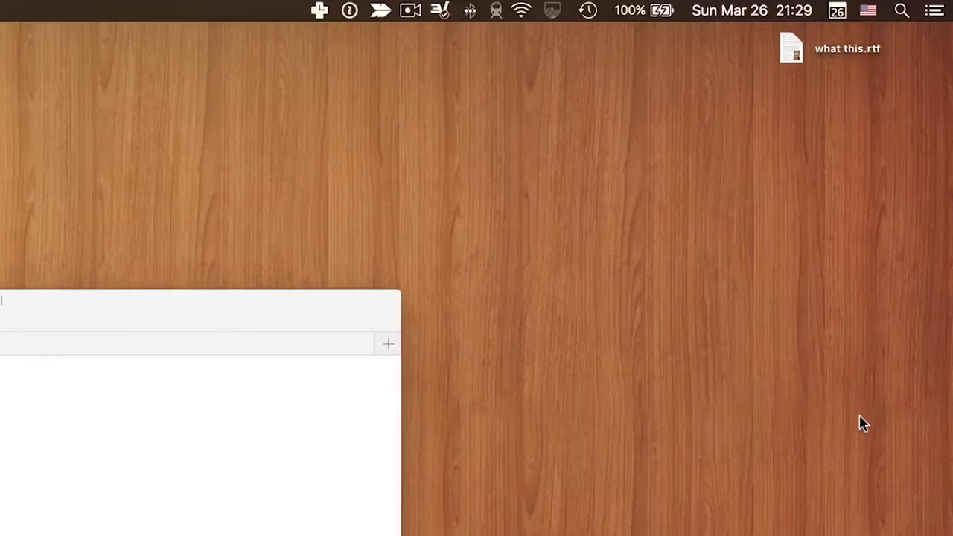
pyautogui.press('super+shift+n')
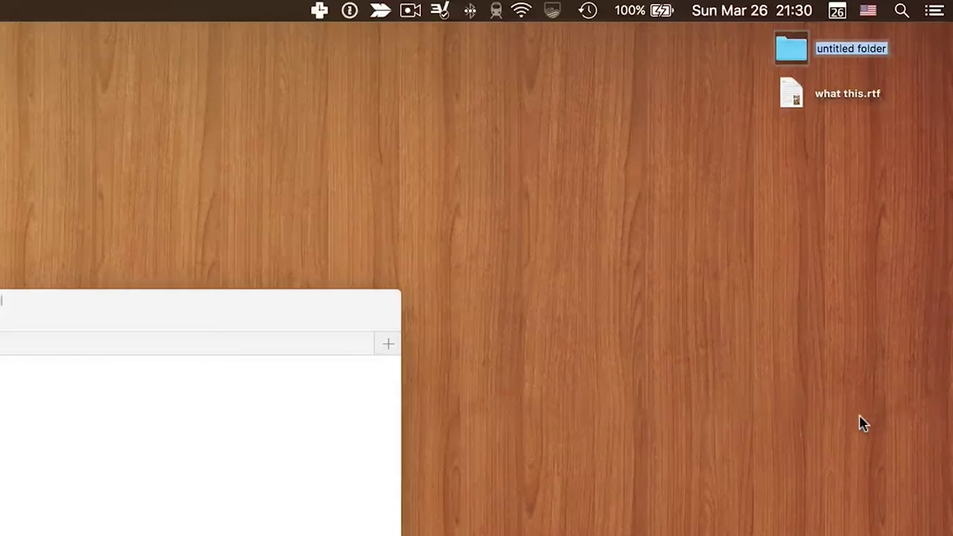
pyautogui.write('hallo')
pyautogui.press('Return')
# Preview "what this.rtf" with Quick Look, move the preview toward the middle of the screen, and close it
pyautogui.press('Down')
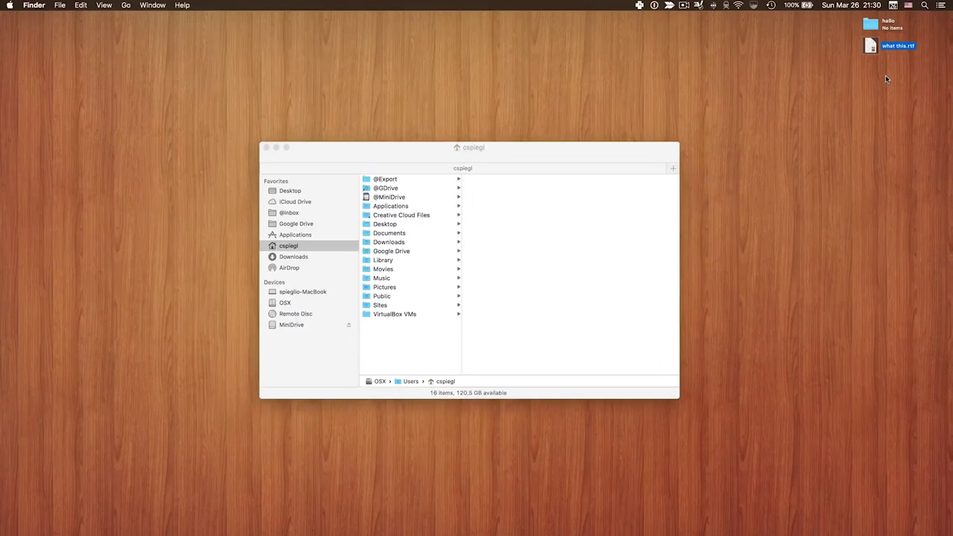
pyautogui.press('space')
pyautogui.moveTo(364, 51); pyautogui.dragTo(455, 89)
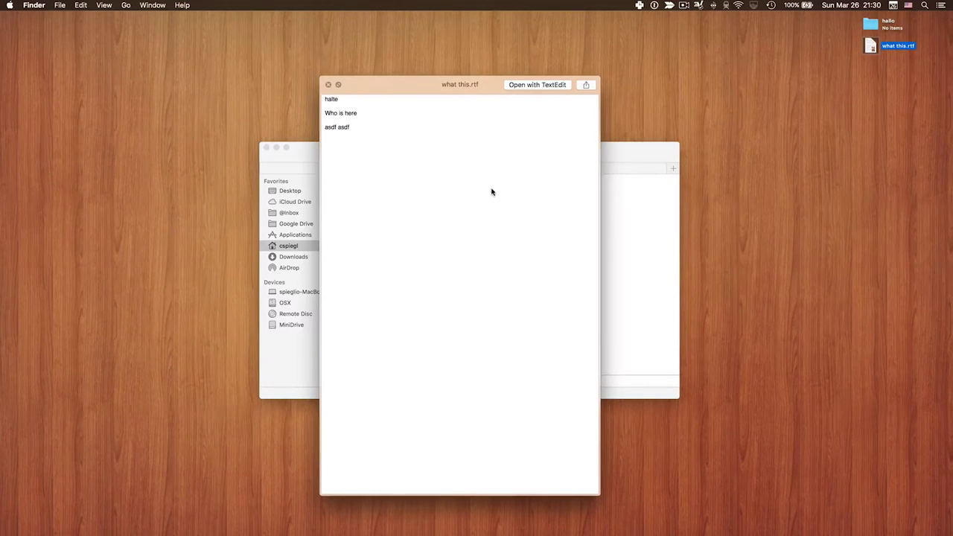
pyautogui.press('space')
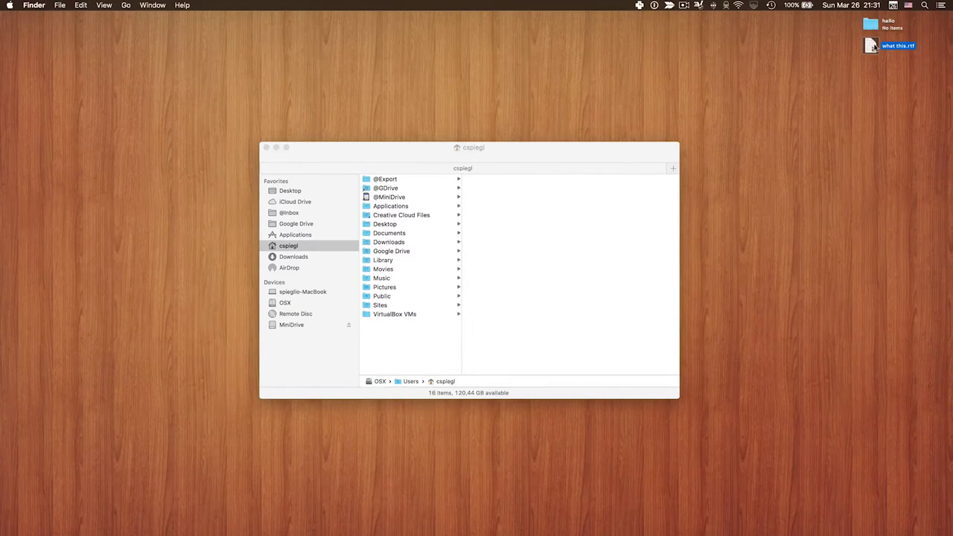
# Open "what this.rtf" in TextEdit twice, quitting TextEdit the first time and closing only the document the second time
pyautogui.doubleClick(873, 48)
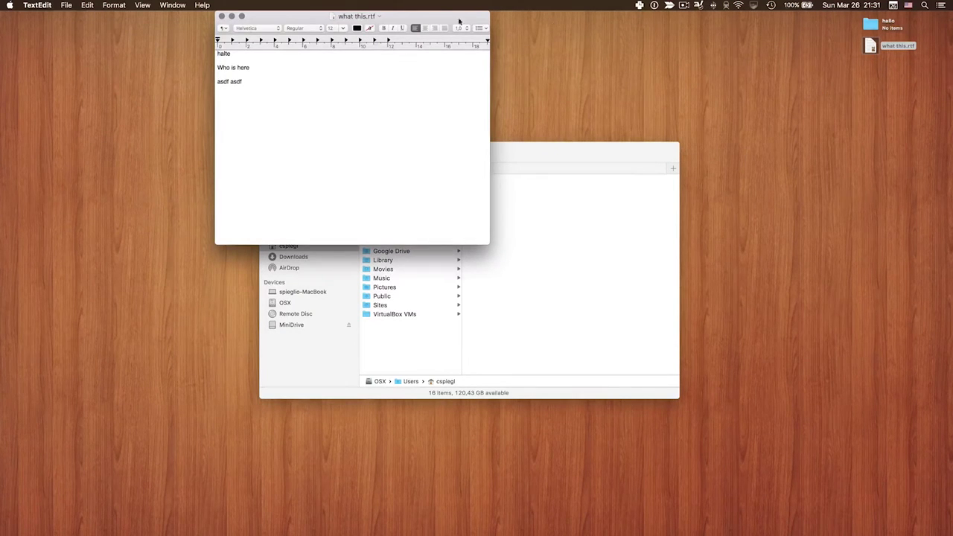
pyautogui.press('super+q')
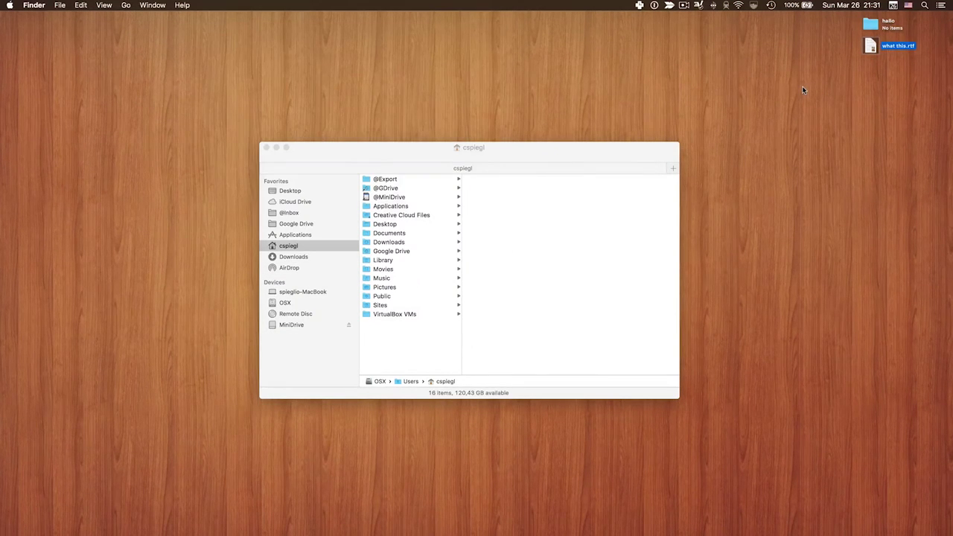
pyautogui.press('super+o')
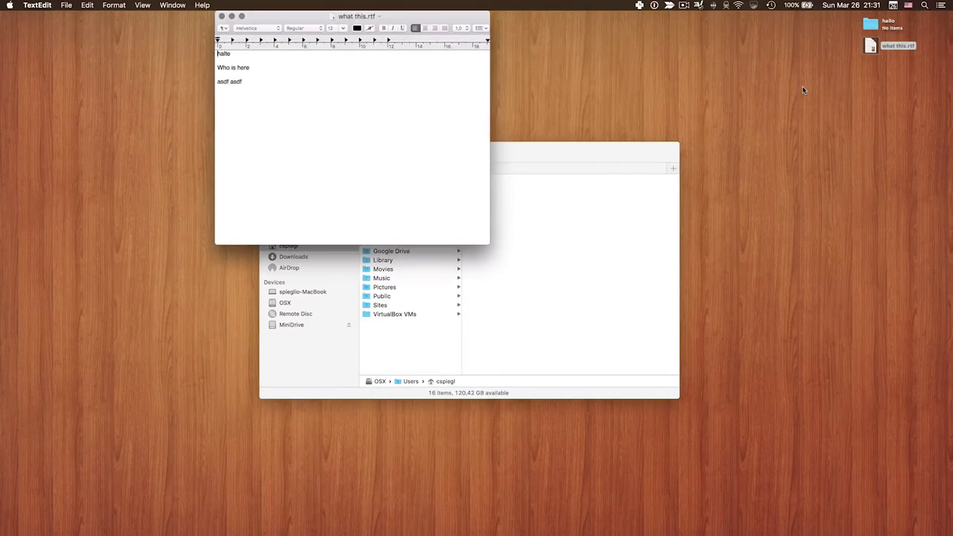
pyautogui.press('super+w')
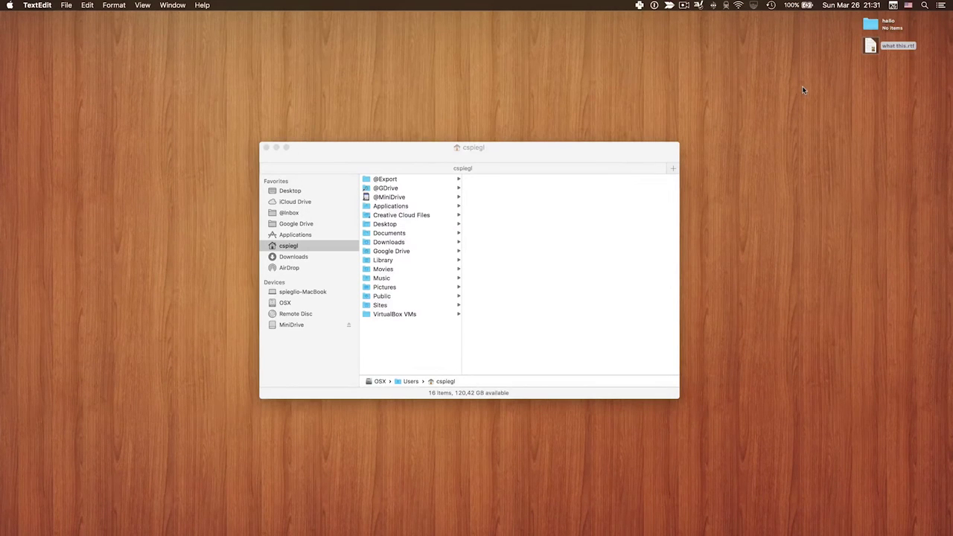
# Return to Finder, close the home folder window, and select the hallo folder on the Desktop
pyautogui.click(802, 89)
pyautogui.press('Down')
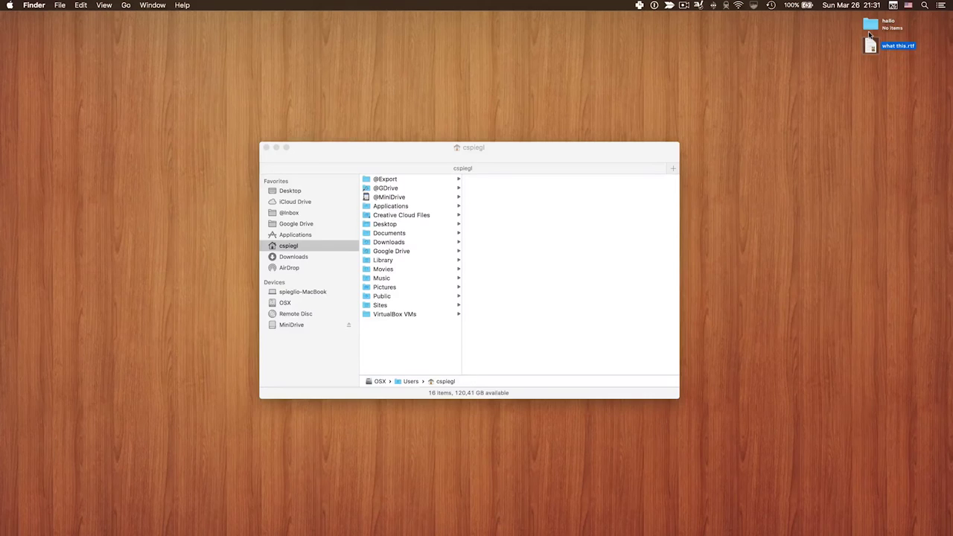
pyautogui.press('super+w')
pyautogui.press('Down')
pyautogui.press('Up')
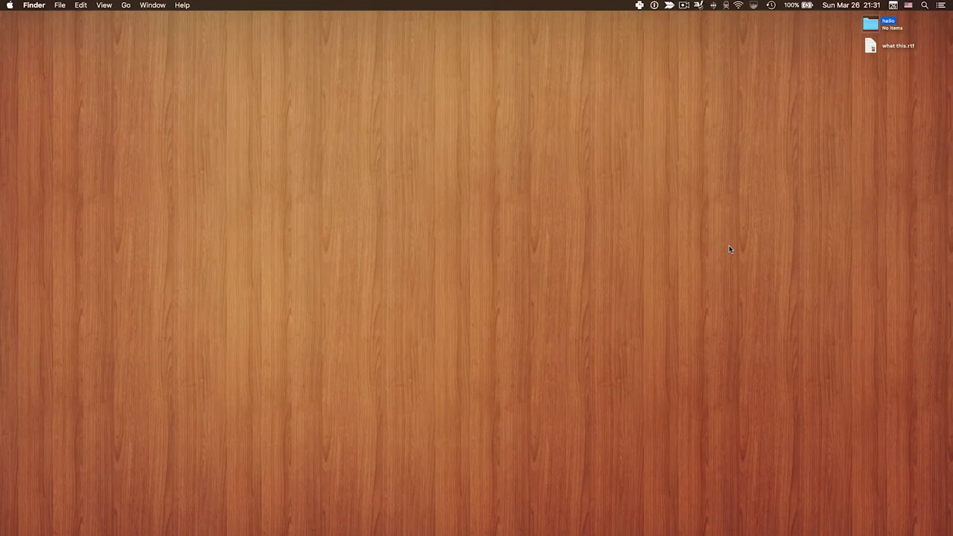
# Move the selected hallo folder from the Desktop to the Trash
pyautogui.press('super+BackSpace')
pyautogui.press('super+BackSpace')
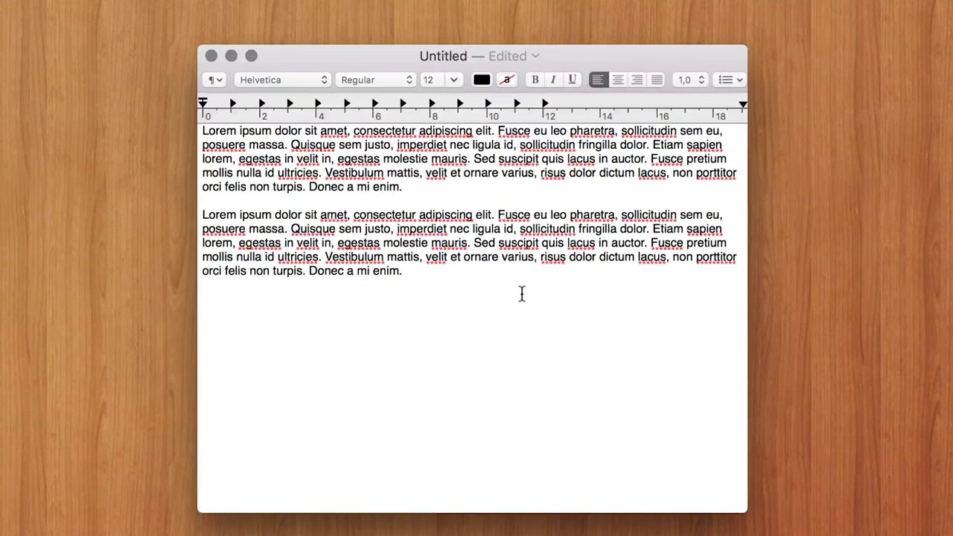
# In the untitled TextEdit document, place the insertion point at the end of the first paragraph
pyautogui.press('super+Up')
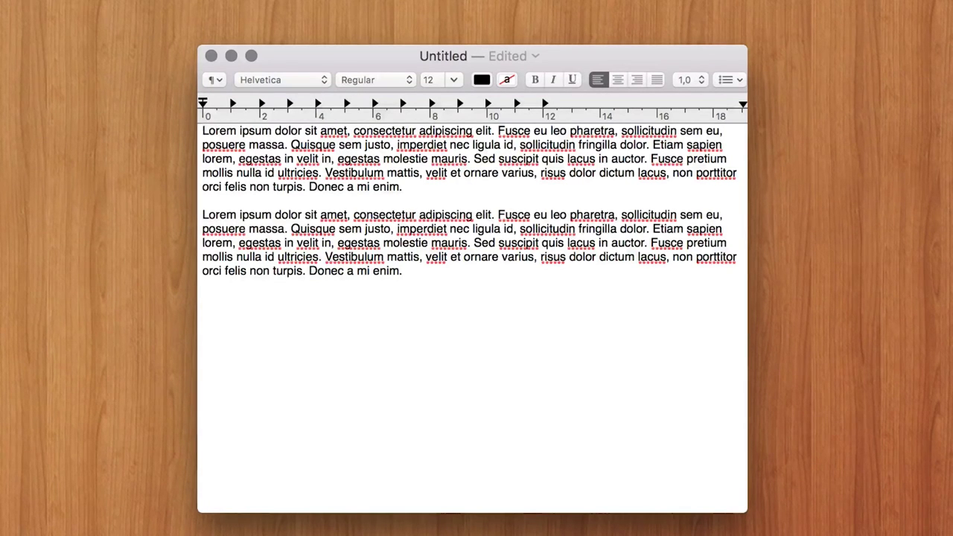
pyautogui.click(202, 145)
pyautogui.press('Down')
pyautogui.press('Down')
pyautogui.press('Down')
pyautogui.press('super+Right')
# Delete the last few characters of the first paragraph and undo the deletion
pyautogui.press('BackSpace')
pyautogui.press('BackSpace')
pyautogui.press('BackSpace')
pyautogui.press('BackSpace')
pyautogui.press('super+z')
# Forward-delete "a mi" and its trailing space after "Donec" in the last sentence of the first paragraph
pyautogui.press('Right')
pyautogui.press('Left')
pyautogui.press('Left')
pyautogui.press('Left')
pyautogui.press('Left')
pyautogui.press('Left')
pyautogui.press('Left')
pyautogui.press('Left')
pyautogui.press('Left')
pyautogui.press('Left')
pyautogui.press('Left')
pyautogui.press('Delete')
pyautogui.press('Delete')
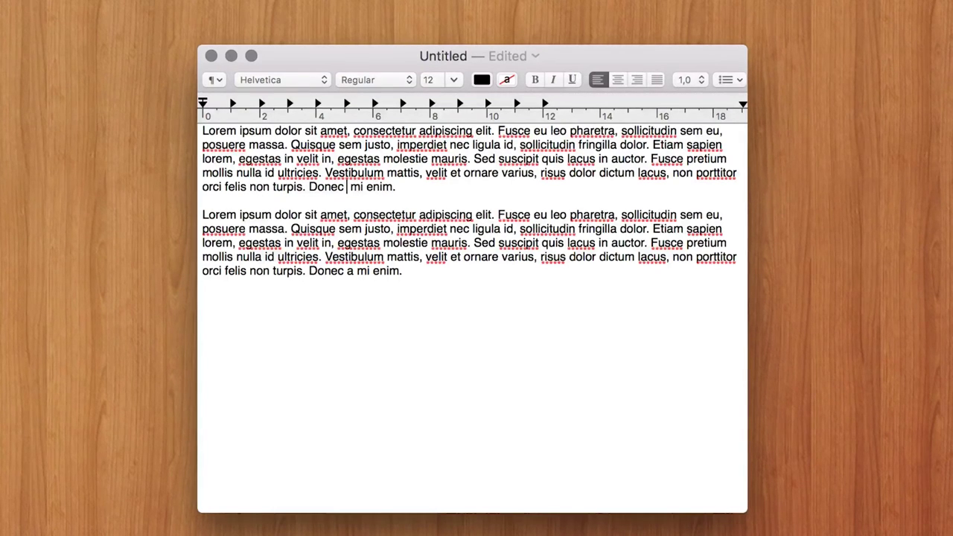
pyautogui.press('Delete')
pyautogui.press('Delete')
pyautogui.press('Delete')
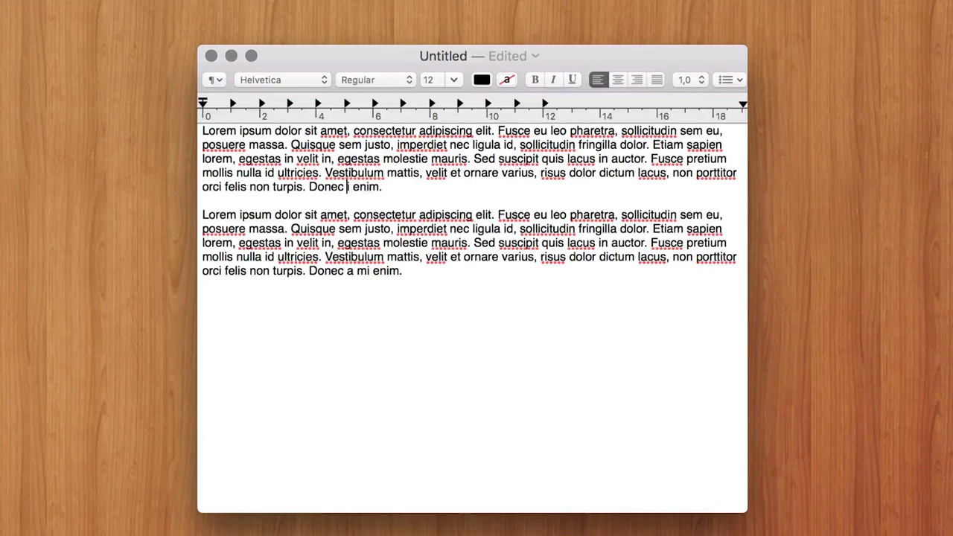
# Delete the remaining words "Donec" and "enim." so the first paragraph ends at "turpis."
pyautogui.press('BackSpace')
pyautogui.press('BackSpace')
pyautogui.press('BackSpace')
pyautogui.press('BackSpace')
pyautogui.press('BackSpace')
pyautogui.press('BackSpace')
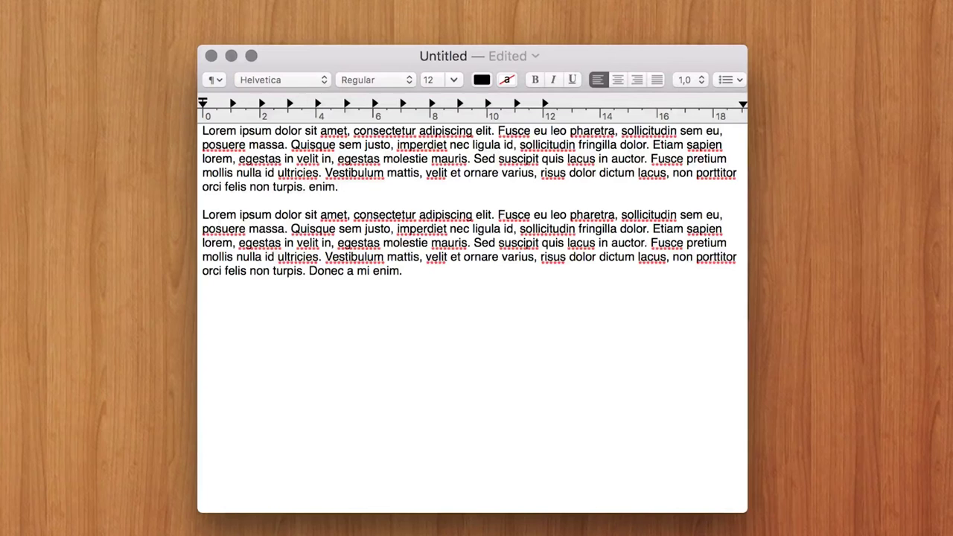
pyautogui.press('shift+super+Right')
pyautogui.press('BackSpace')
# Copy the entire text and paste it below the last paragraph, separated by a blank line
pyautogui.press('super+a')
pyautogui.press('super+c')
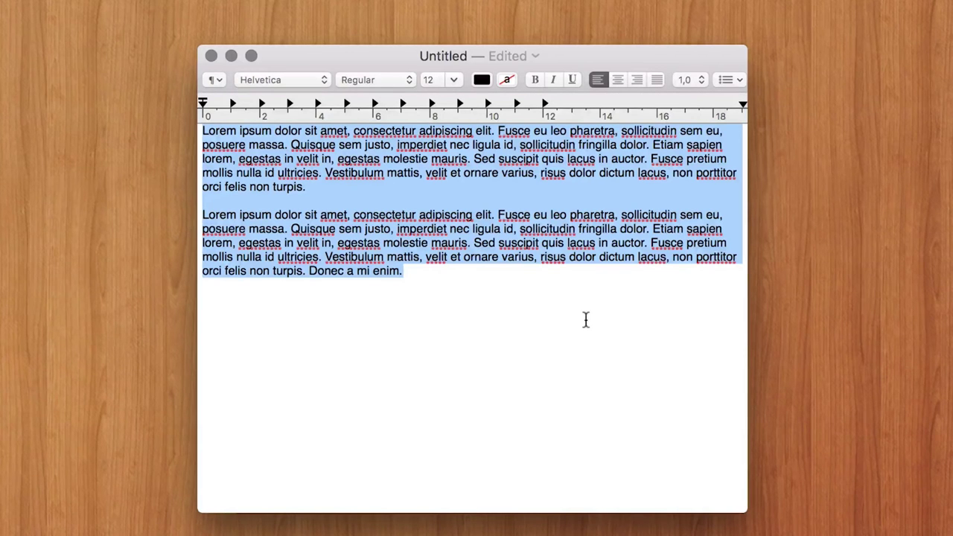
pyautogui.press('Right')
pyautogui.press('Return')
pyautogui.press('Return')
pyautogui.press('super+v')
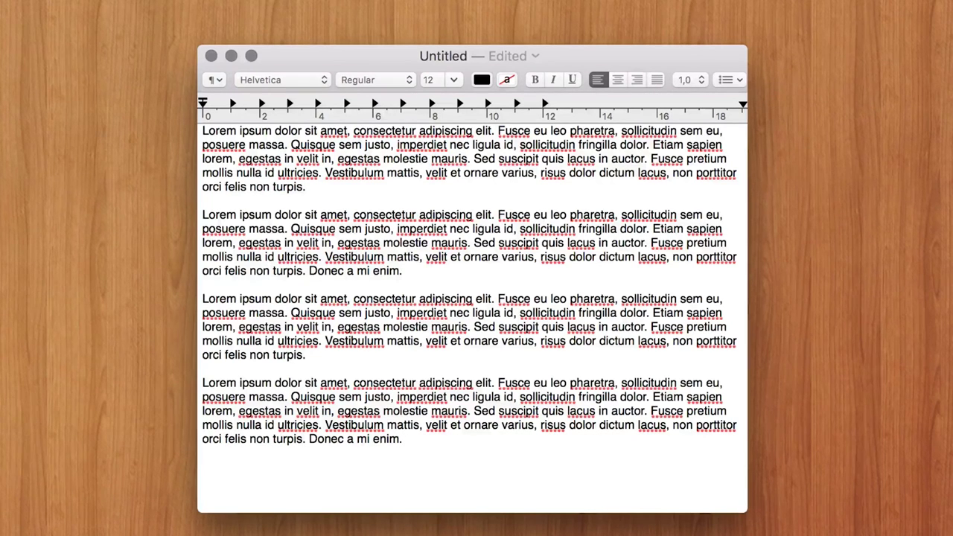
# Select "Lorem ipsum" word by word at the start of the second paragraph and delete it
pyautogui.press('super+Up')
pyautogui.press('Down')
pyautogui.press('Down')
pyautogui.press('Down')
pyautogui.press('Down')
pyautogui.press('Down')
pyautogui.press('Down')
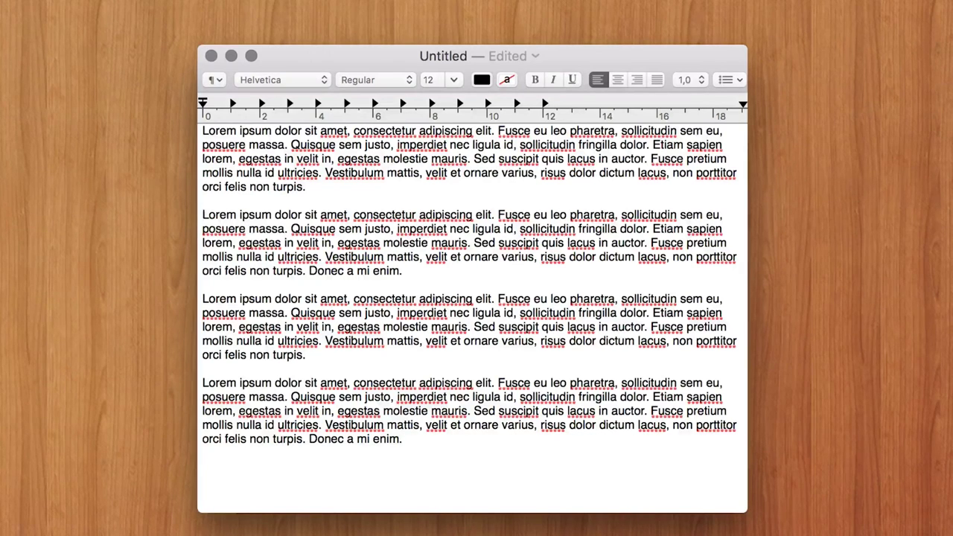
pyautogui.hotkey('shift', 'alt', 'Right')
pyautogui.hotkey('shift', 'alt', 'Right')
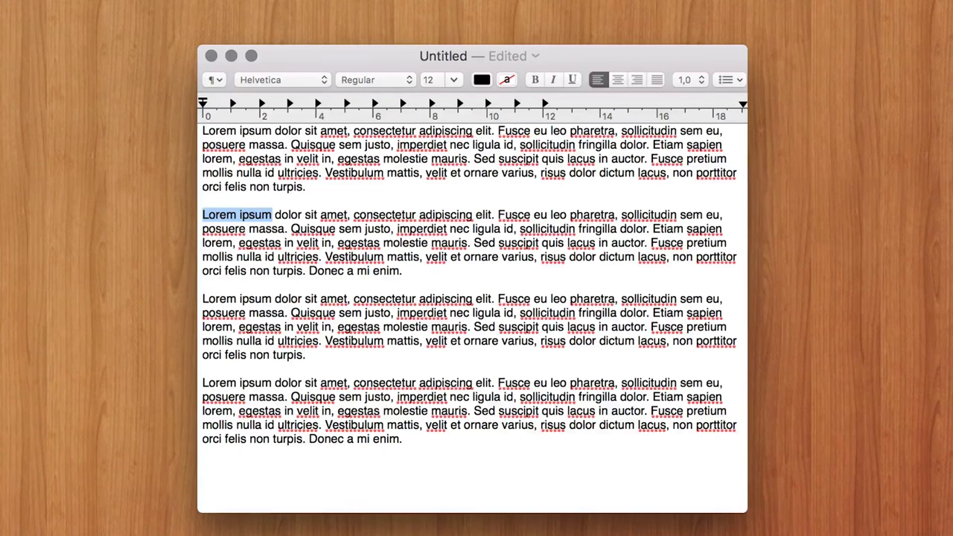
pyautogui.press('BackSpace')
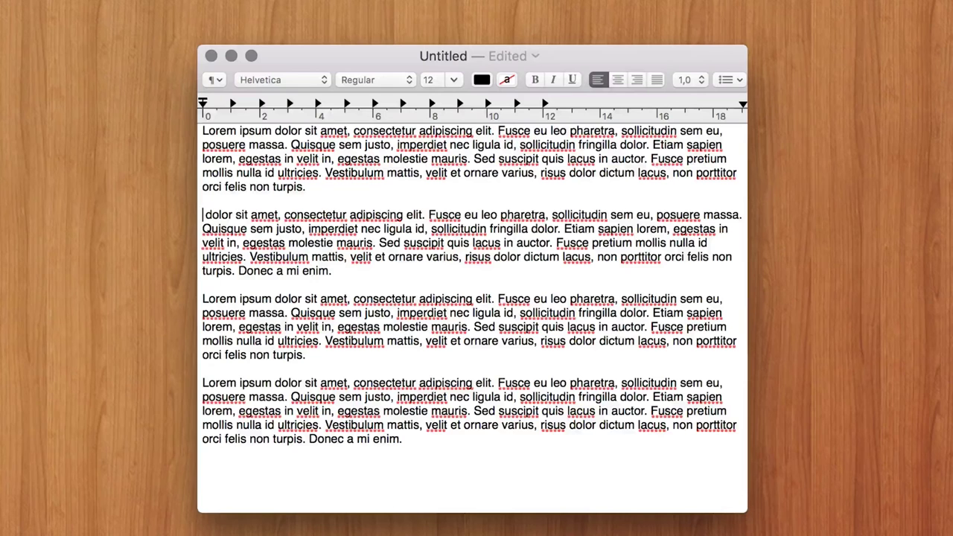
# Add a separate paragraph reading "Lorem ipsum" directly after the second paragraph, with a blank line before it
pyautogui.press('Down')
pyautogui.press('Down')
pyautogui.press('Down')
pyautogui.press('Down')
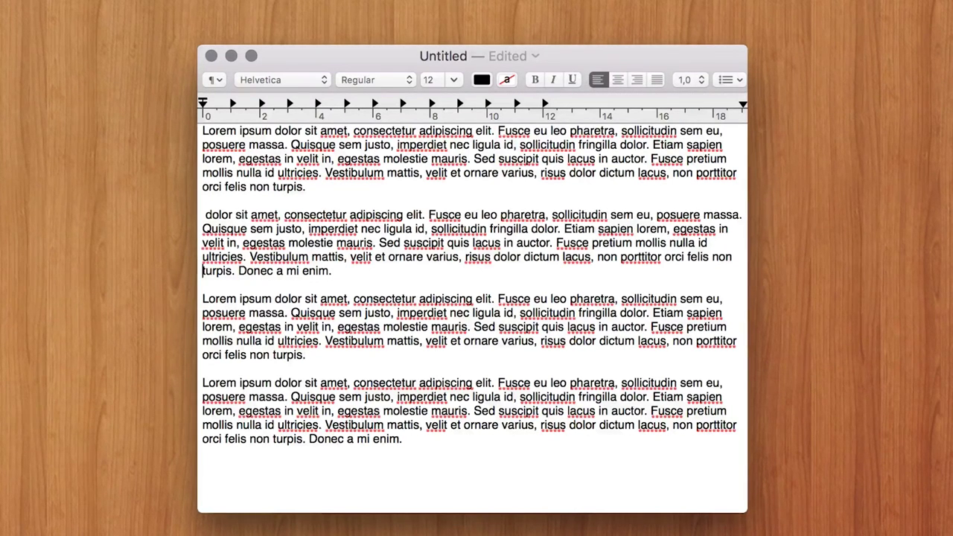
pyautogui.press('super+Right')
pyautogui.press('Return')
pyautogui.press('Return')
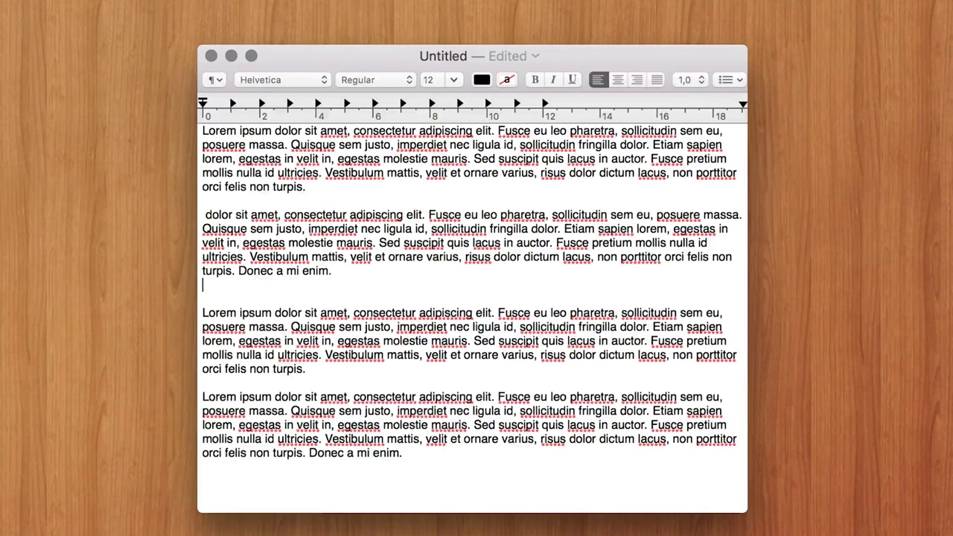
pyautogui.write('Lorem ipsum')
# Delete the leading space before "dolor" in the second paragraph and place the insertion point on the blank line below "Lorem ipsum"
pyautogui.press('Up')
pyautogui.press('Up')
pyautogui.press('Up')
pyautogui.press('Up')
pyautogui.press('Up')
pyautogui.press('super+Left')
pyautogui.hotkey('shift', 'alt', 'Right')
pyautogui.hotkey('shift', 'Left')
pyautogui.hotkey('shift', 'Left')
pyautogui.hotkey('shift', 'Left')
pyautogui.hotkey('shift', 'Left')
pyautogui.hotkey('shift', 'Left')
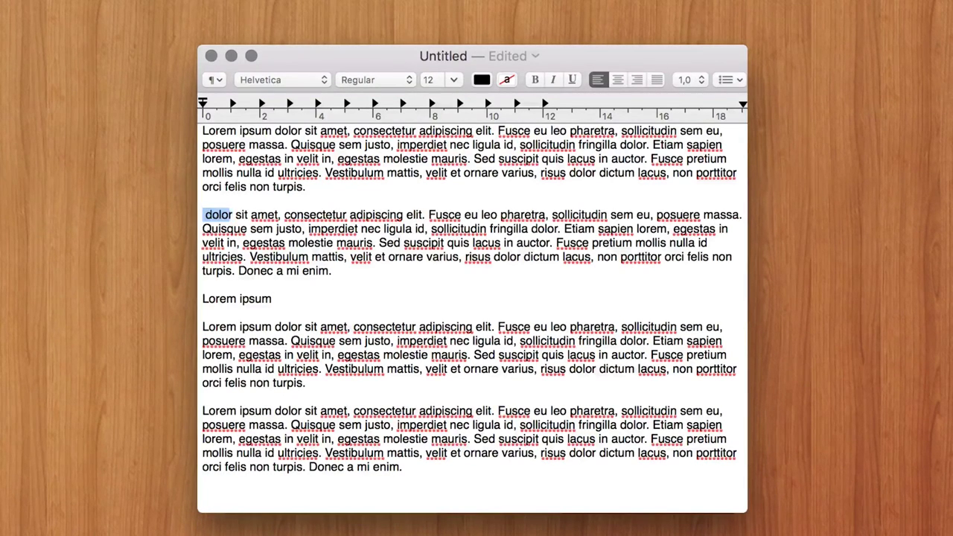
pyautogui.press('BackSpace')
pyautogui.click(202, 312)
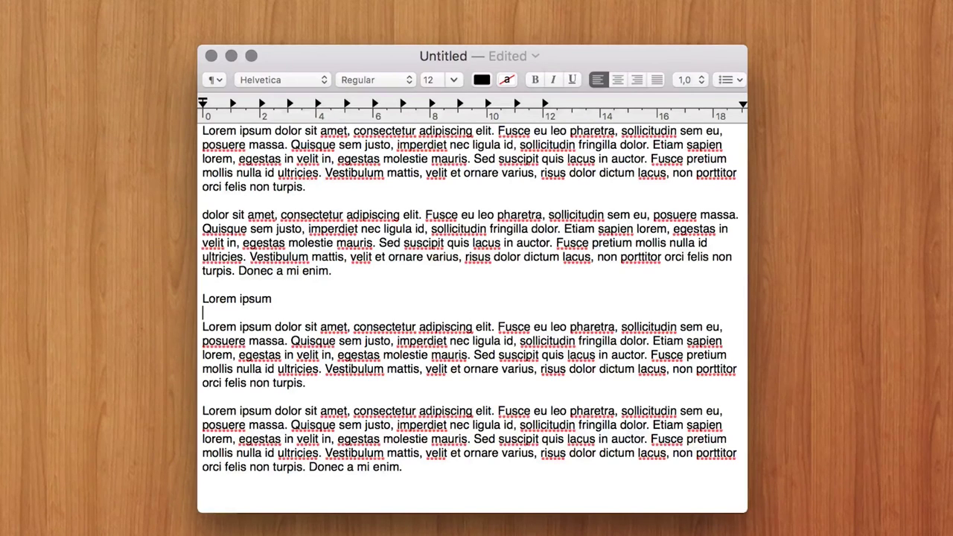
# Select the whole document, then select only "Lorem ipsum dolor" at its beginning, extending character by character
pyautogui.press('super+a')
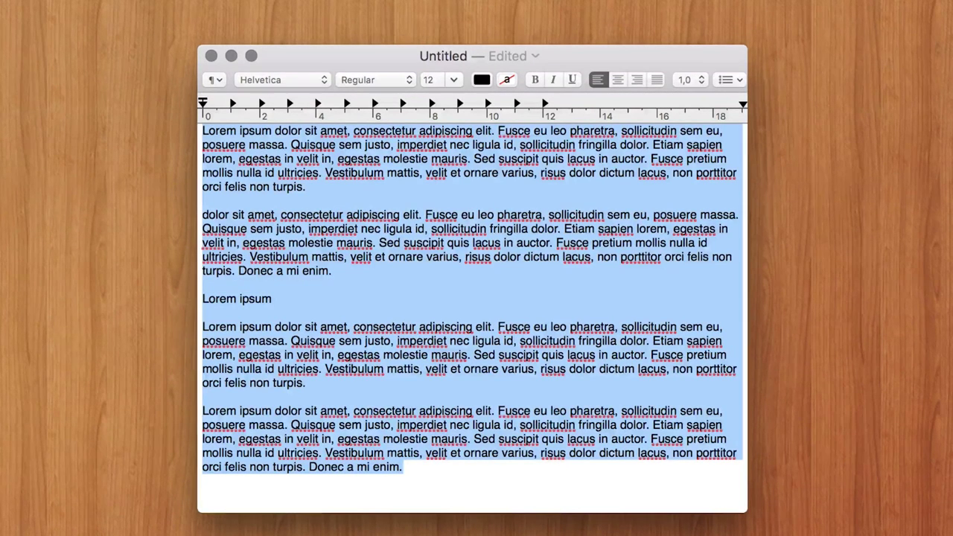
pyautogui.click(202, 131)
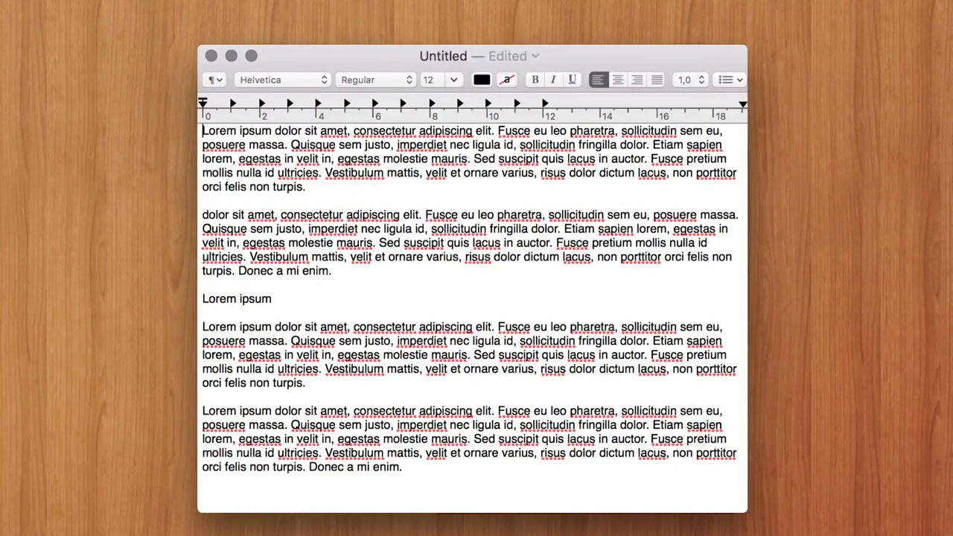
pyautogui.hotkey('shift', 'Right')
pyautogui.hotkey('shift', 'Right')
pyautogui.hotkey('shift', 'Right')
pyautogui.hotkey('shift', 'Right')
pyautogui.hotkey('shift', 'Right')
pyautogui.hotkey('shift', 'Right')
pyautogui.hotkey('shift', 'Right')
pyautogui.hotkey('shift', 'Right')
pyautogui.hotkey('shift', 'Right')
pyautogui.hotkey('shift', 'Right')
pyautogui.hotkey('shift', 'Right')
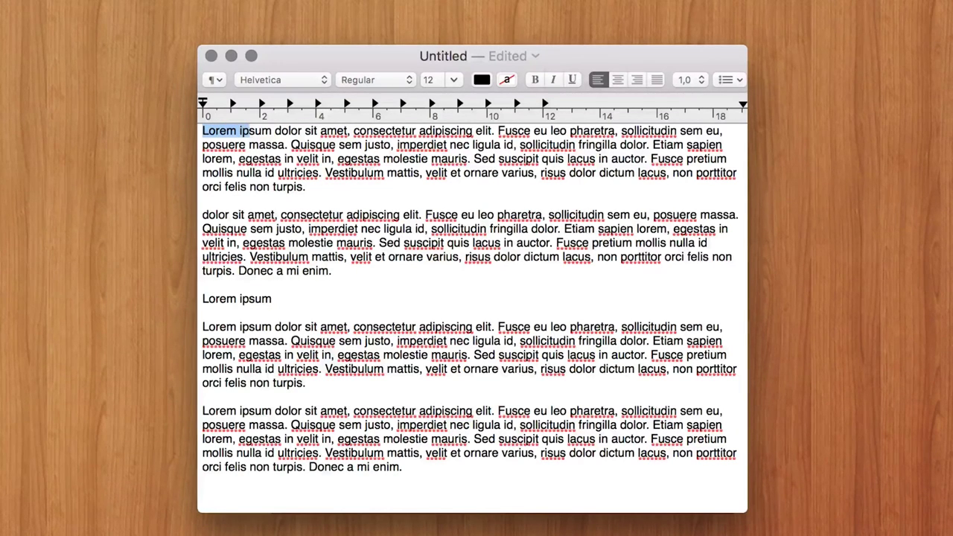
pyautogui.hotkey('shift', 'Right')
pyautogui.hotkey('shift', 'Right')
pyautogui.hotkey('shift', 'Right')
pyautogui.hotkey('shift', 'Right')
pyautogui.hotkey('shift', 'Right')
pyautogui.hotkey('shift', 'Right')
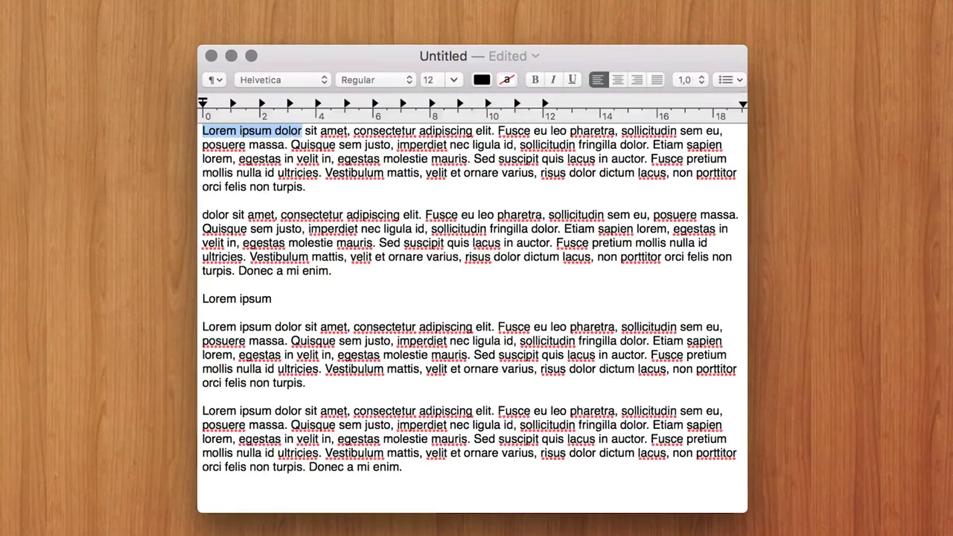
# Starting after "dolor" in the first line, repeatedly extend and shrink a backward selection character by character, ending with "m dolor" selected
pyautogui.press('Right')
pyautogui.hotkey('shift', 'Left')
pyautogui.hotkey('shift', 'Left')
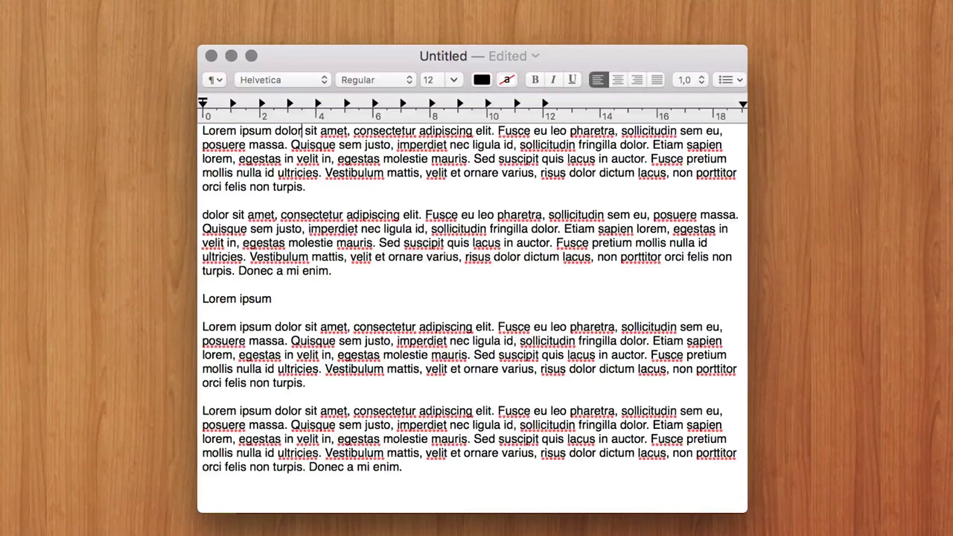
pyautogui.hotkey('shift', 'Left')
pyautogui.hotkey('shift', 'Left')
pyautogui.hotkey('shift', 'Left')
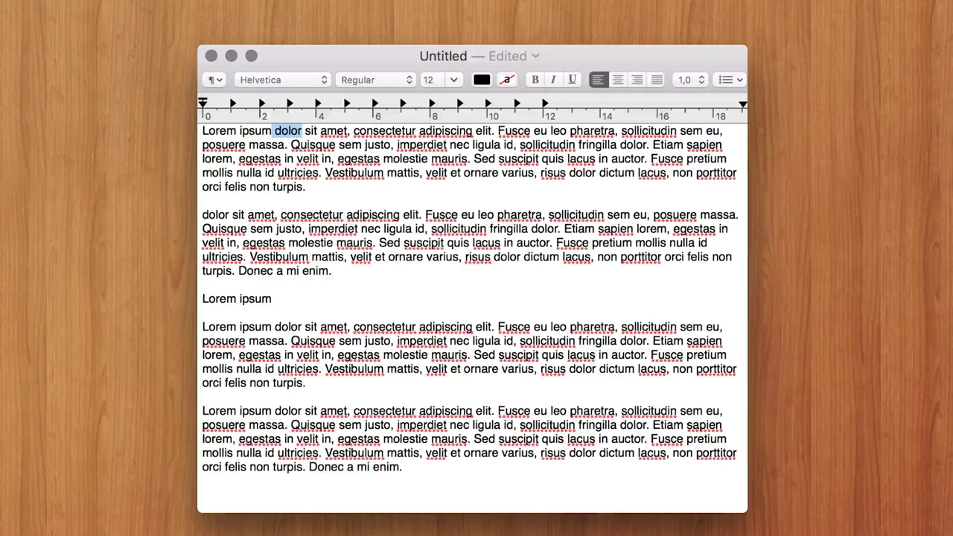
pyautogui.hotkey('shift', 'Left')
pyautogui.hotkey('shift', 'Left')
pyautogui.hotkey('shift', 'Left')
pyautogui.hotkey('shift', 'Left')
pyautogui.hotkey('shift', 'Left')
pyautogui.hotkey('shift', 'Right')
pyautogui.hotkey('shift', 'Right')
pyautogui.hotkey('shift', 'Right')
pyautogui.hotkey('shift', 'Right')
pyautogui.hotkey('shift', 'Right')
pyautogui.hotkey('shift', 'Right')
pyautogui.hotkey('shift', 'Left')
pyautogui.hotkey('shift', 'Left')
pyautogui.hotkey('shift', 'Left')
pyautogui.hotkey('shift', 'Left')
pyautogui.hotkey('shift', 'Left')
pyautogui.hotkey('shift', 'Left')
pyautogui.hotkey('shift', 'Left')
pyautogui.hotkey('shift', 'Right')
pyautogui.hotkey('shift', 'Right')
pyautogui.hotkey('shift', 'Right')
pyautogui.hotkey('shift', 'Right')
pyautogui.hotkey('shift', 'Right')
pyautogui.hotkey('shift', 'Right')
pyautogui.hotkey('shift', 'Right')
pyautogui.hotkey('shift', 'Right')
pyautogui.hotkey('shift', 'Left')
pyautogui.hotkey('shift', 'Left')
pyautogui.hotkey('shift', 'Left')
pyautogui.hotkey('shift', 'Left')
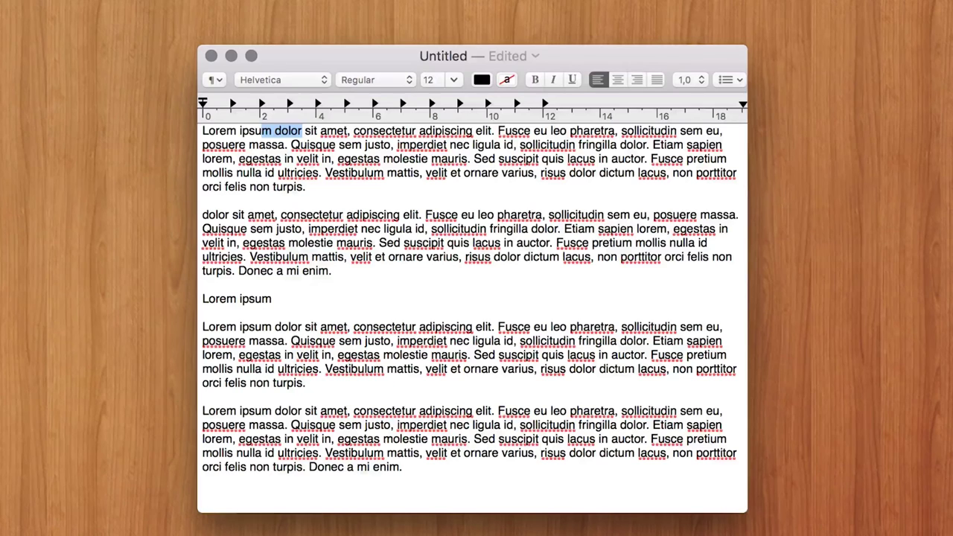
# From the end of "dolor" in the first line, extend and shrink the forward selection word by word, ending after "consectetur"
pyautogui.click(302, 131)
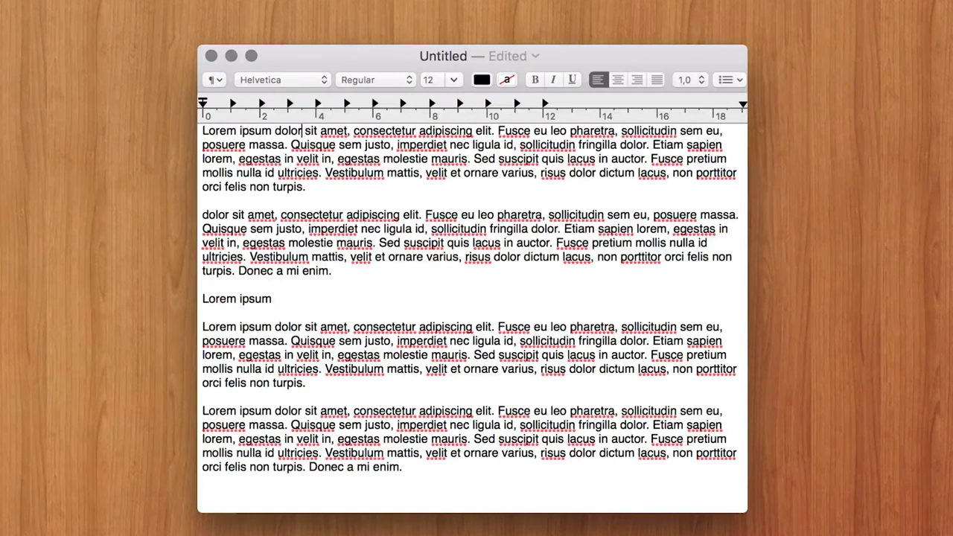
pyautogui.hotkey('alt', 'shift', 'Right')
pyautogui.hotkey('alt', 'shift', 'Right')
pyautogui.hotkey('alt', 'shift', 'Right')
pyautogui.hotkey('alt', 'shift', 'Right')
pyautogui.hotkey('alt', 'shift', 'Right')
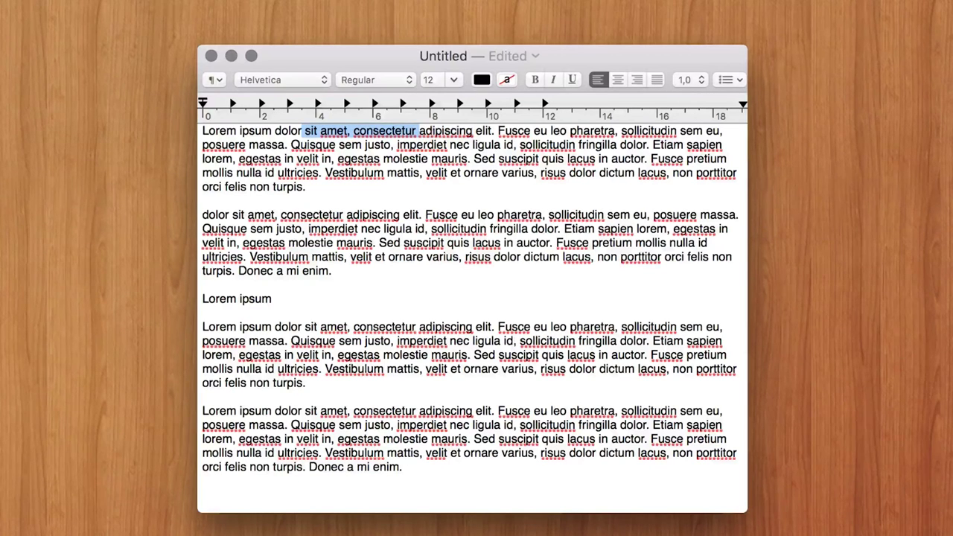
pyautogui.hotkey('alt', 'shift', 'Right')
pyautogui.hotkey('alt', 'shift', 'Left')
pyautogui.hotkey('alt', 'shift', 'Left')
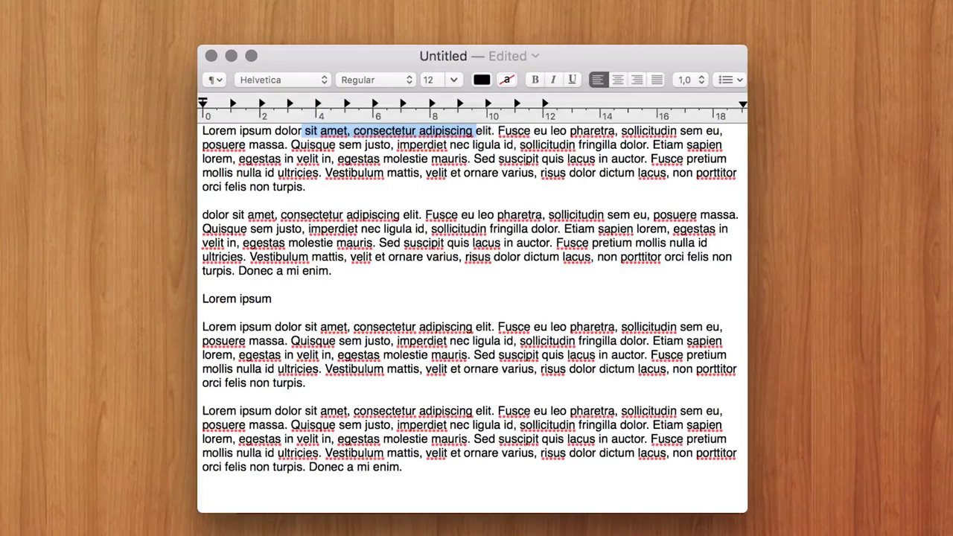
pyautogui.hotkey('alt', 'shift', 'Left')
pyautogui.hotkey('alt', 'shift', 'Left')
pyautogui.hotkey('alt', 'shift', 'Left')
pyautogui.hotkey('alt', 'shift', 'Right')
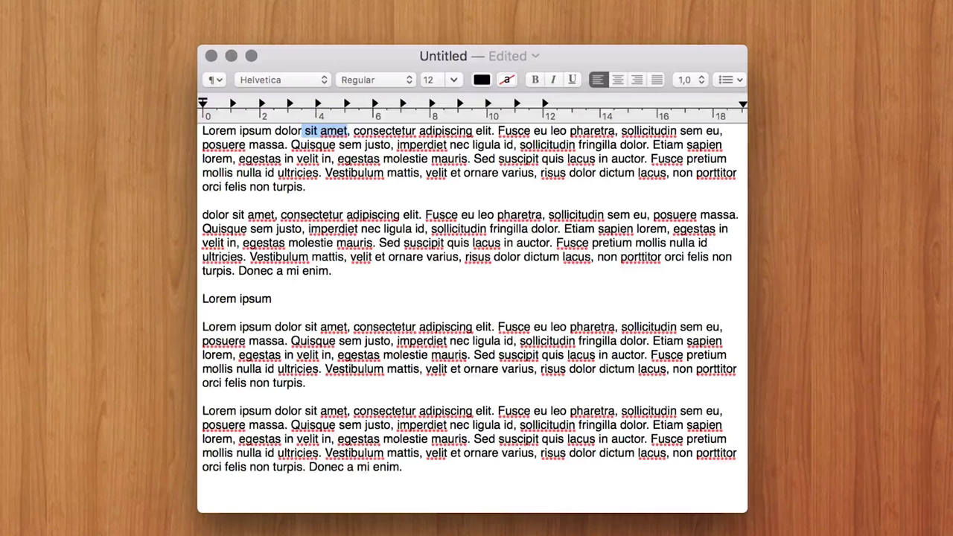
pyautogui.hotkey('alt', 'shift', 'Right')
pyautogui.hotkey('alt', 'shift', 'Right')
pyautogui.hotkey('alt', 'shift', 'Right')
pyautogui.hotkey('alt', 'shift', 'Left')
pyautogui.hotkey('alt', 'shift', 'Left')
pyautogui.hotkey('alt', 'shift', 'Left')
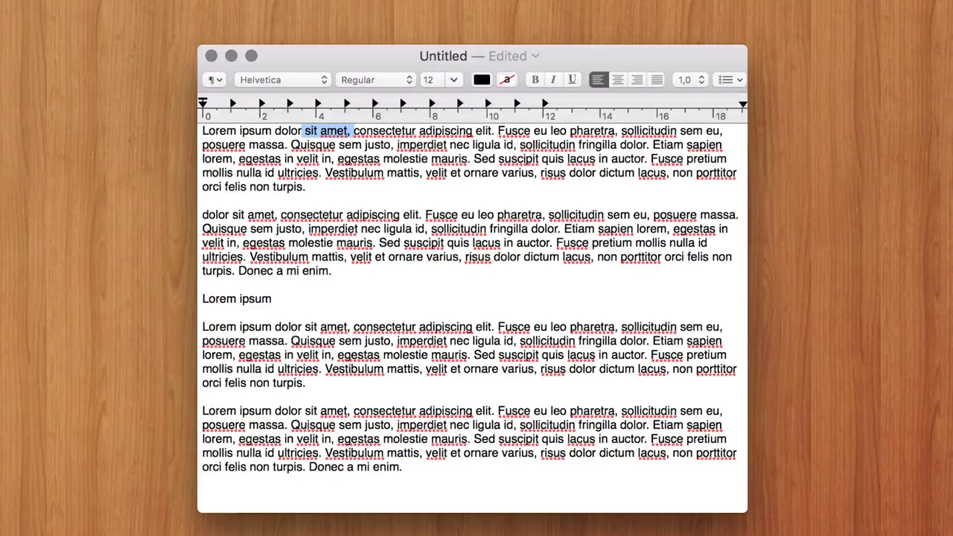
pyautogui.hotkey('alt', 'shift', 'Right')
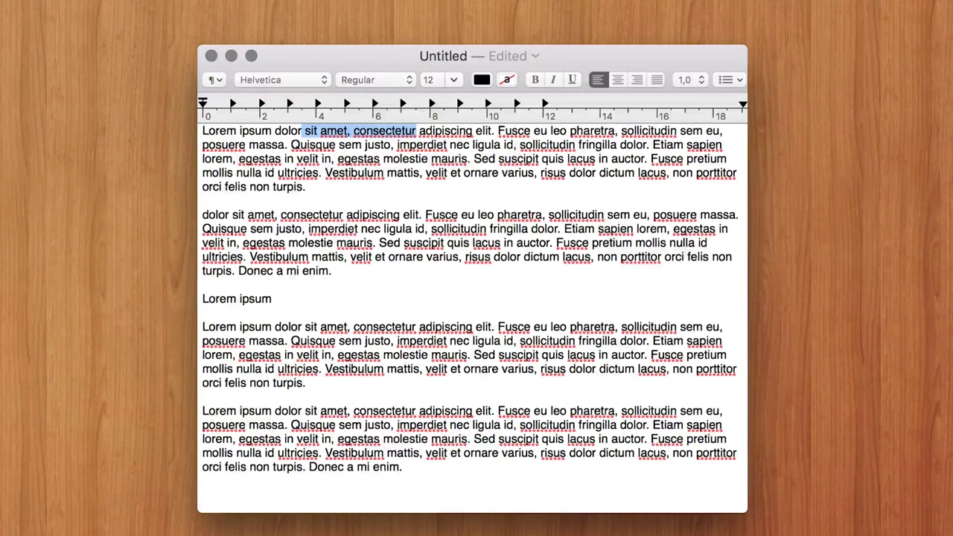
# Collapse the selection to the point after "dolor" and select the text from there down one line
pyautogui.press('Left')
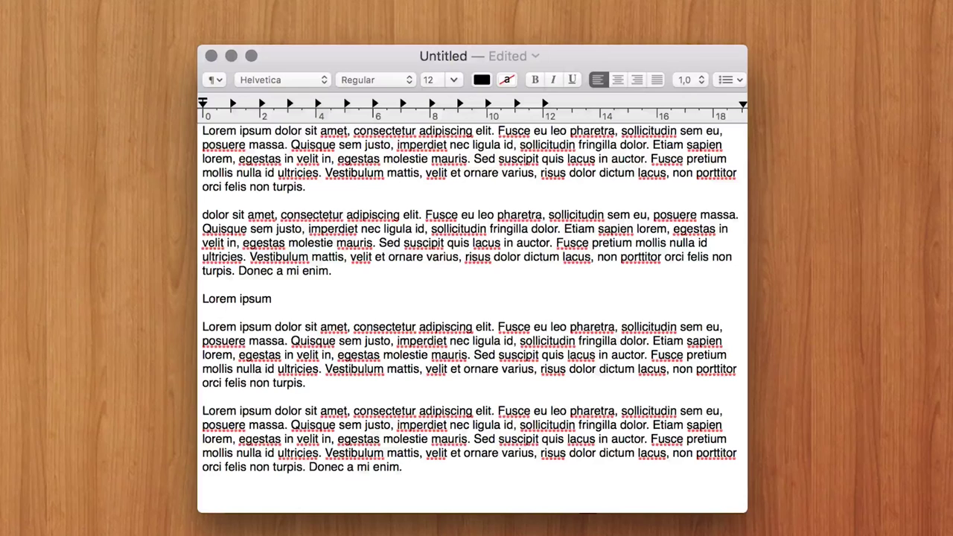
pyautogui.hotkey('shift', 'Down')
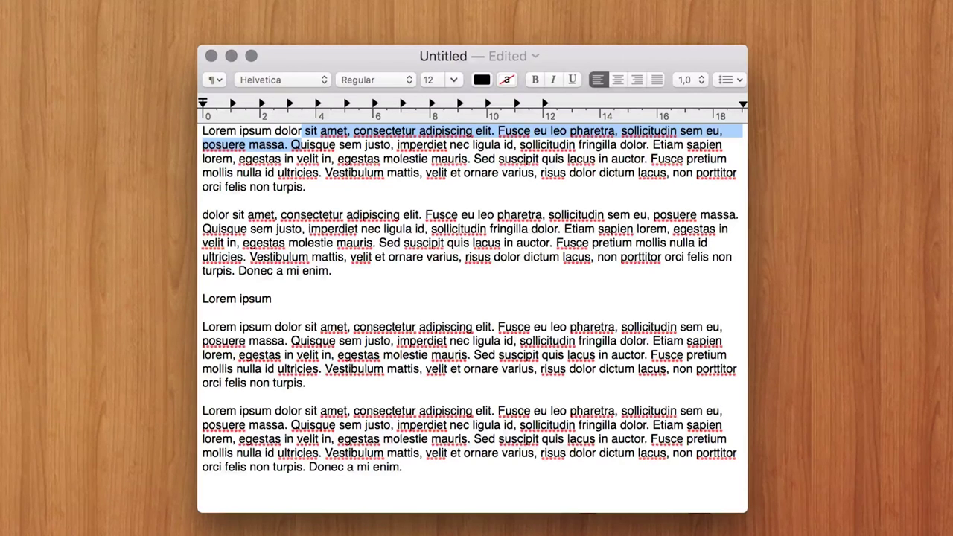
# Extend and shrink the selection line by line from after "dolor" in the first line, then return to the document's beginning without a selection
pyautogui.hotkey('shift', 'Down')
pyautogui.hotkey('shift', 'Down')
pyautogui.press('Left')
pyautogui.hotkey('shift', 'Down')
pyautogui.hotkey('shift', 'Down')
pyautogui.hotkey('shift', 'Down')
pyautogui.hotkey('shift', 'Down')
pyautogui.hotkey('shift', 'Up')
pyautogui.hotkey('shift', 'Up')
pyautogui.hotkey('shift', 'Up')
pyautogui.hotkey('shift', 'Down')
pyautogui.hotkey('shift', 'Down')
pyautogui.hotkey('shift', 'Up')
pyautogui.press('Up')
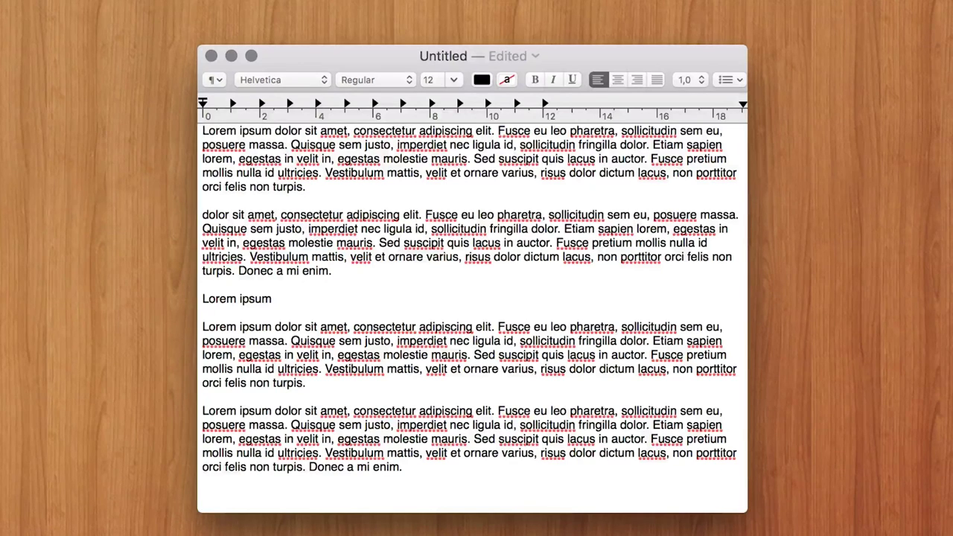
# From the document's beginning, repeatedly extend and shrink the selection paragraph by paragraph, ending with only the first paragraph selected
pyautogui.hotkey('shift', 'alt', 'Down')
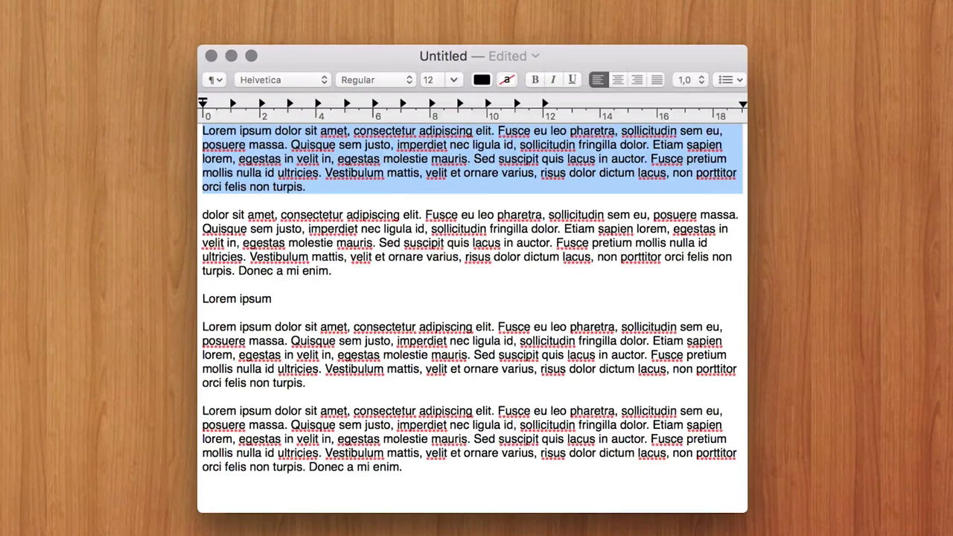
pyautogui.press('Left')
pyautogui.hotkey('shift', 'alt', 'Down')
pyautogui.hotkey('shift', 'alt', 'Down')
pyautogui.hotkey('shift', 'alt', 'Down')
pyautogui.hotkey('shift', 'alt', 'Down')
pyautogui.hotkey('shift', 'alt', 'Up')
pyautogui.hotkey('shift', 'alt', 'Up')
pyautogui.hotkey('shift', 'alt', 'Up')
pyautogui.hotkey('shift', 'alt', 'Down')
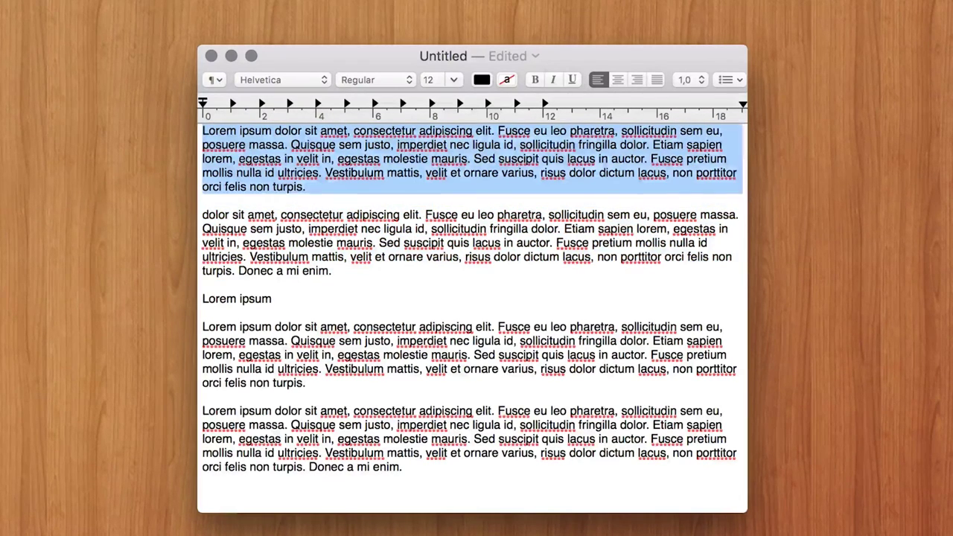
pyautogui.hotkey('shift', 'alt', 'Down')
pyautogui.hotkey('shift', 'alt', 'Down')
pyautogui.hotkey('shift', 'alt', 'Up')
pyautogui.hotkey('shift', 'alt', 'Up')
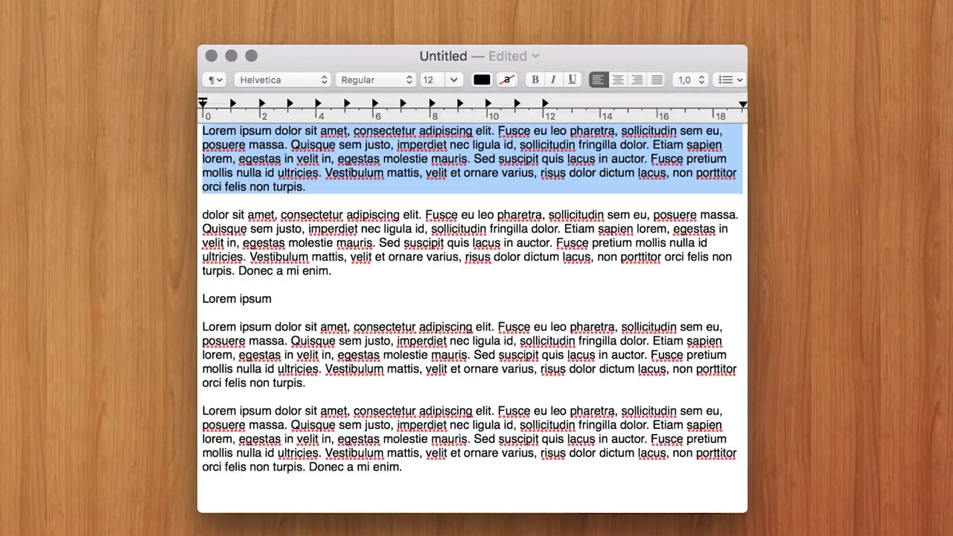
# From the document's start, move two words forward and back, then select the first line and collapse the selection to its start
pyautogui.click(202, 131)
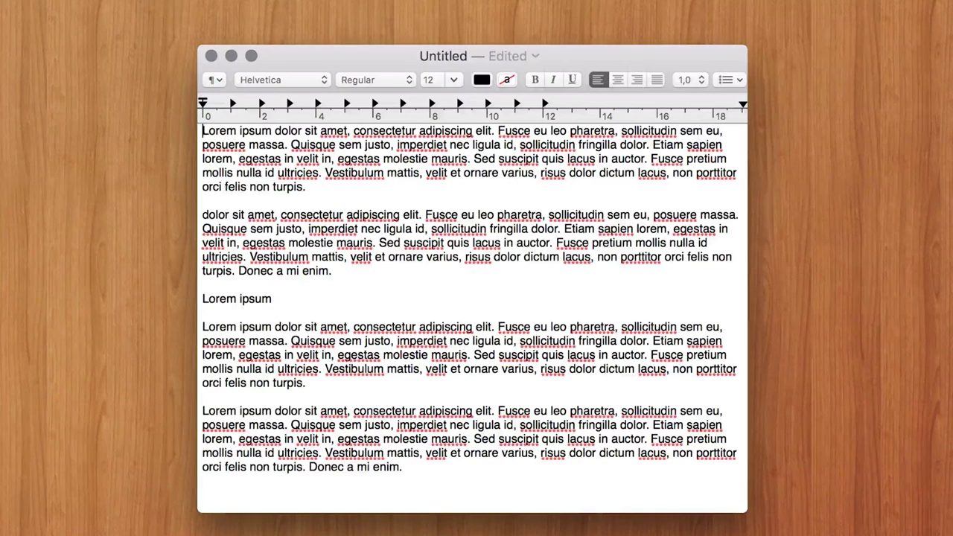
pyautogui.hotkey('alt', 'Right')
pyautogui.hotkey('alt', 'Right')
pyautogui.hotkey('alt', 'Left')
pyautogui.hotkey('alt', 'Left')
pyautogui.hotkey('shift', 'Down')
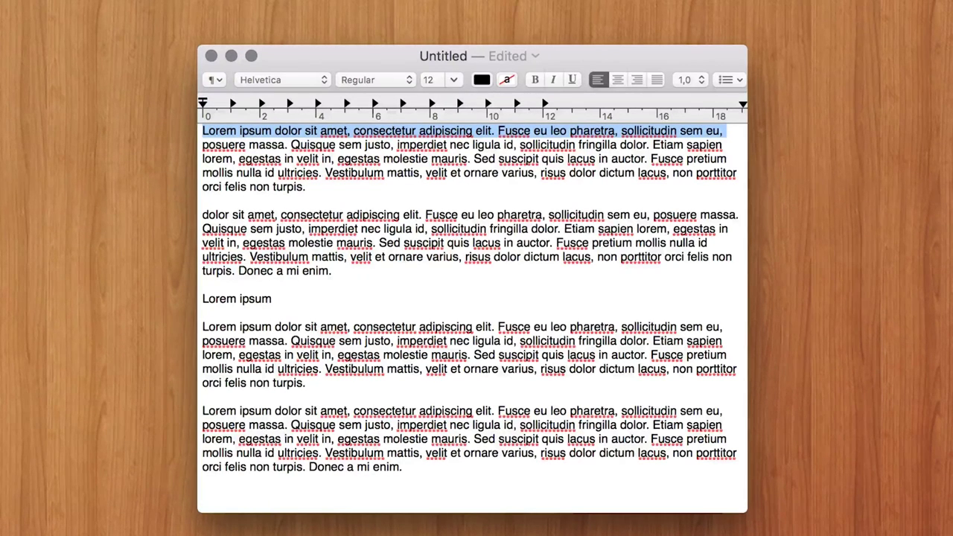
pyautogui.press('Left')
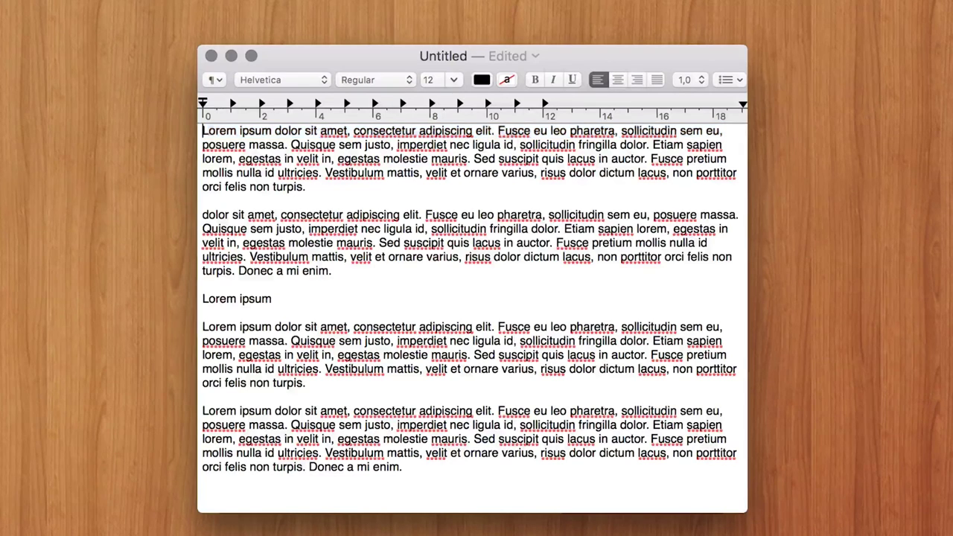
# Move word by word to after "sit" in the first line and select the text from there to the line's end
pyautogui.hotkey('alt', 'Right')
pyautogui.hotkey('alt', 'Right')
pyautogui.hotkey('alt', 'Right')
pyautogui.hotkey('alt', 'Right')
pyautogui.press('shift+super+Right')
pyautogui.press('Left')
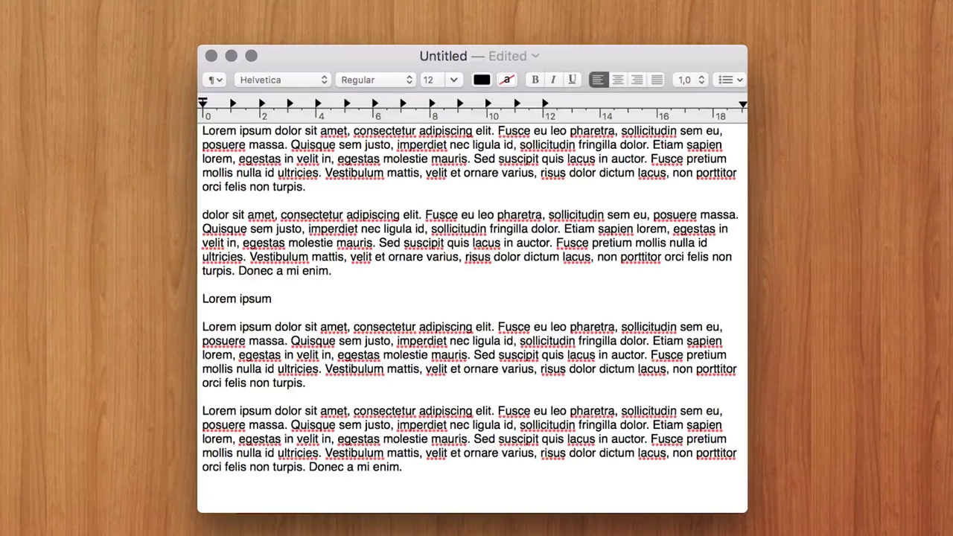
pyautogui.press('super+shift+Right')
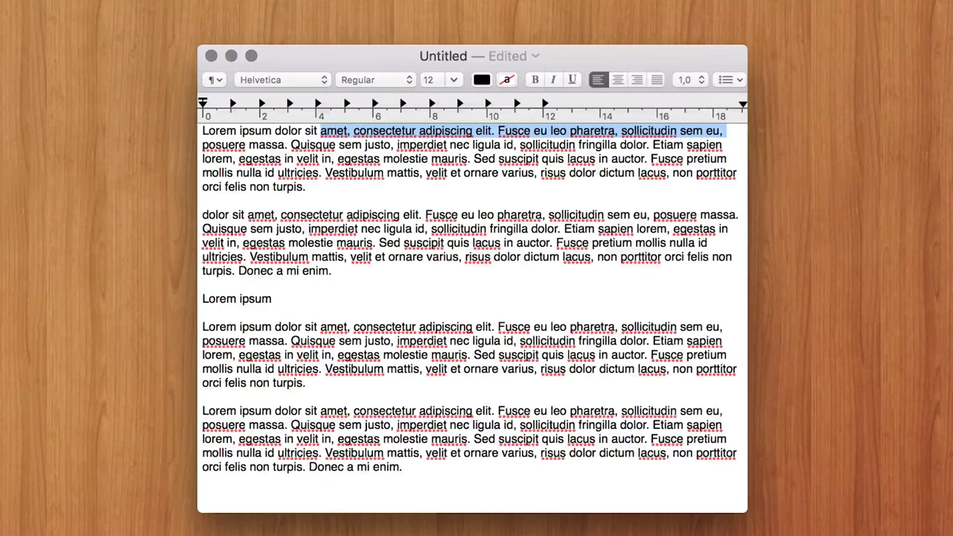
# Select from after "velit" in the third line to the document's end, then from after "ornare" in the second paragraph back to the document's beginning
pyautogui.press('Right')
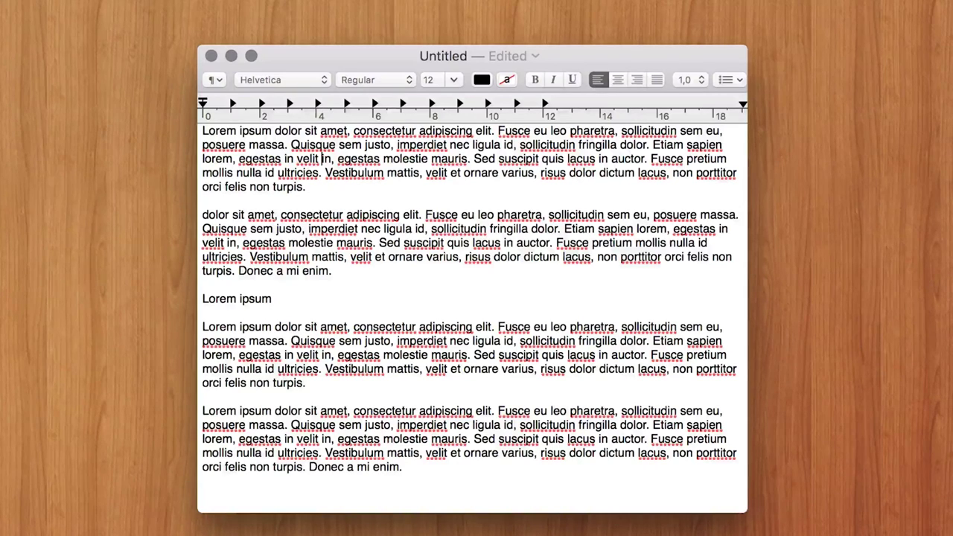
pyautogui.press('shift+super+Down')
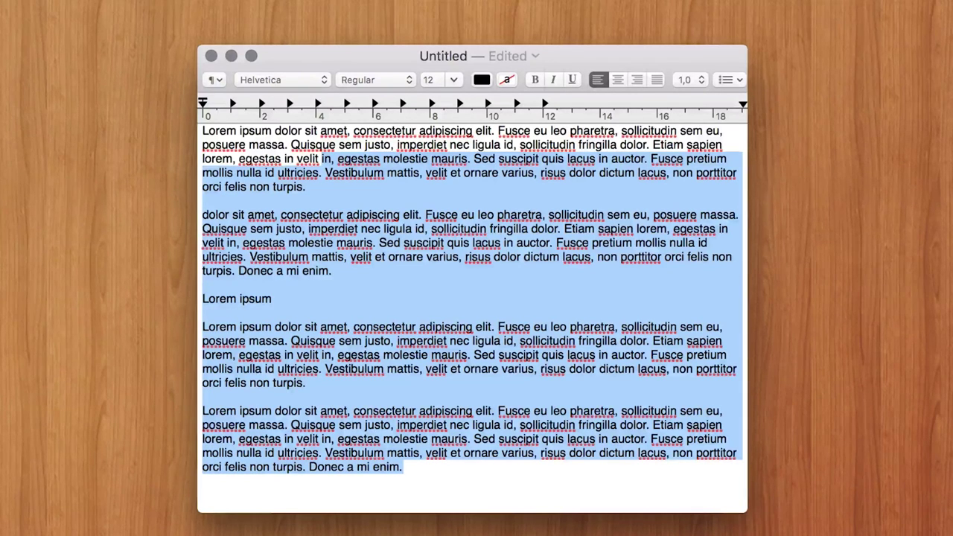
pyautogui.click(424, 256)
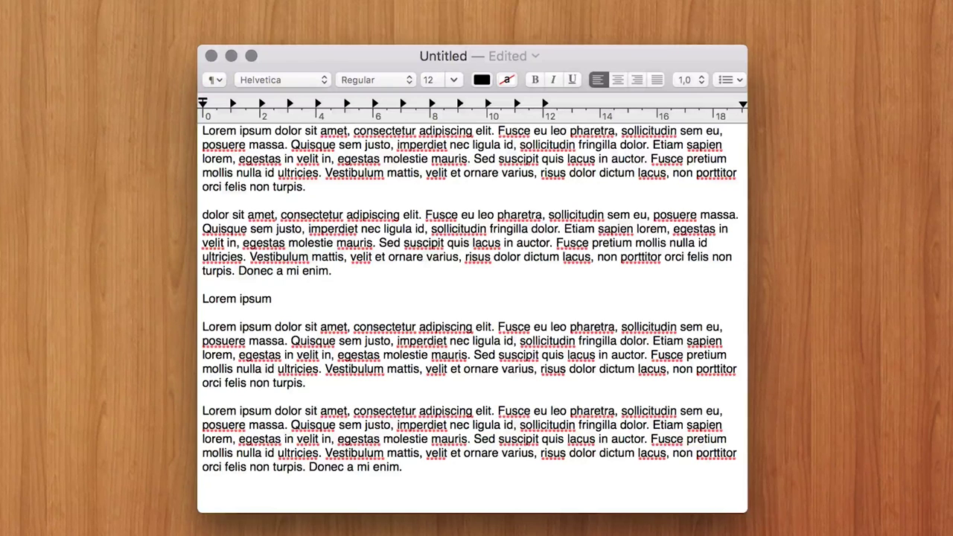
pyautogui.press('shift+super+Up')
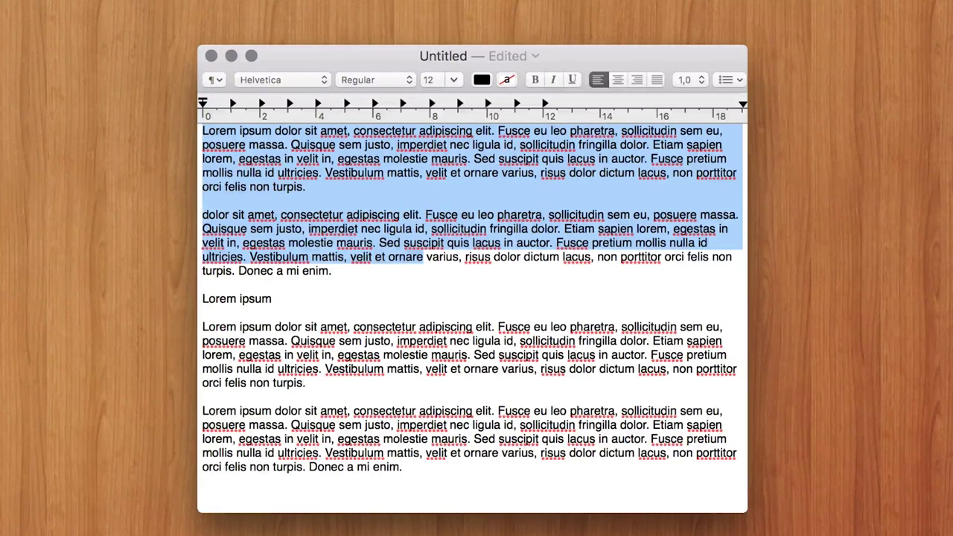
# Move the insertion point back and forth word by word in the second paragraph's second line, stopping after "dolor"
pyautogui.click(412, 228)
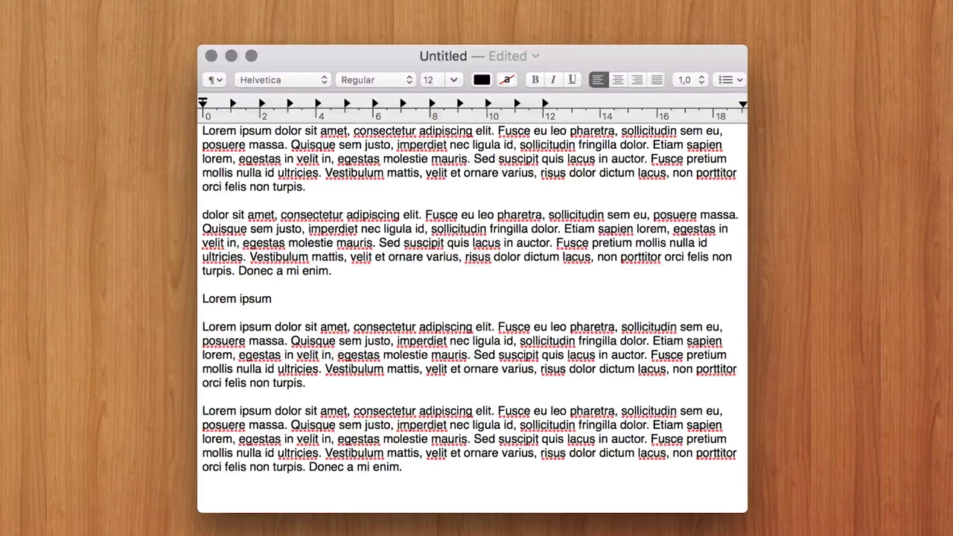
pyautogui.hotkey('alt', 'Right')
pyautogui.hotkey('alt', 'Right')
pyautogui.hotkey('alt', 'Right')
pyautogui.hotkey('alt', 'Right')
pyautogui.hotkey('alt', 'Left')
pyautogui.hotkey('alt', 'Left')
pyautogui.hotkey('alt', 'Left')
pyautogui.hotkey('alt', 'Left')
pyautogui.hotkey('alt', 'Left')
pyautogui.hotkey('alt', 'Right')
pyautogui.hotkey('alt', 'Right')
pyautogui.hotkey('alt', 'Right')
pyautogui.hotkey('alt', 'Right')
pyautogui.hotkey('alt', 'Right')
pyautogui.hotkey('alt', 'Right')
pyautogui.hotkey('alt', 'Right')
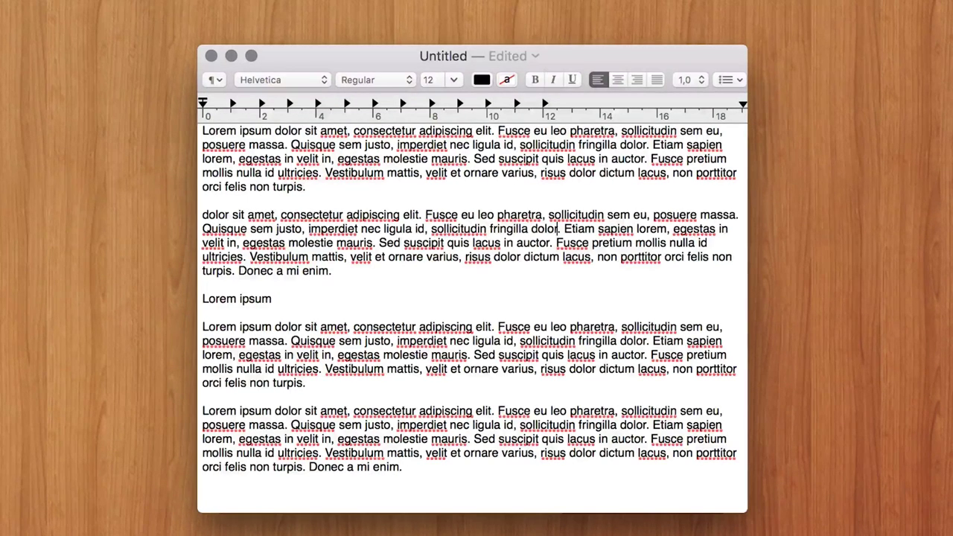
# Move the insertion point up and down paragraph by paragraph, stopping at the end of the first paragraph
pyautogui.hotkey('alt', 'Up')
pyautogui.hotkey('alt', 'Up')
pyautogui.hotkey('alt', 'Up')
pyautogui.hotkey('alt', 'Down')
pyautogui.hotkey('alt', 'Down')
pyautogui.hotkey('alt', 'Down')
pyautogui.hotkey('alt', 'Down')
pyautogui.hotkey('alt', 'Down')
pyautogui.hotkey('alt', 'Down')
pyautogui.hotkey('alt', 'Down')
pyautogui.hotkey('alt', 'Down')
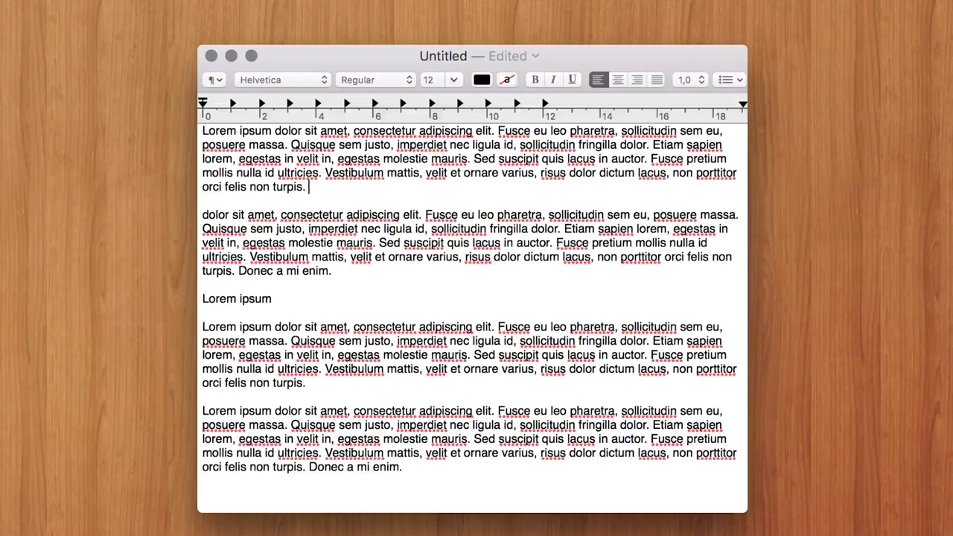
# Move the insertion point up to the very beginning of the document, then to its very end after "Donec a mi enim."
pyautogui.hotkey('alt', 'Up')
pyautogui.hotkey('alt', 'Up')
pyautogui.hotkey('alt', 'Up')
pyautogui.press('Up')
pyautogui.press('Up')
pyautogui.press('Up')
pyautogui.press('Up')
pyautogui.press('super+Left')
pyautogui.click(202, 131)
pyautogui.click(402, 467)
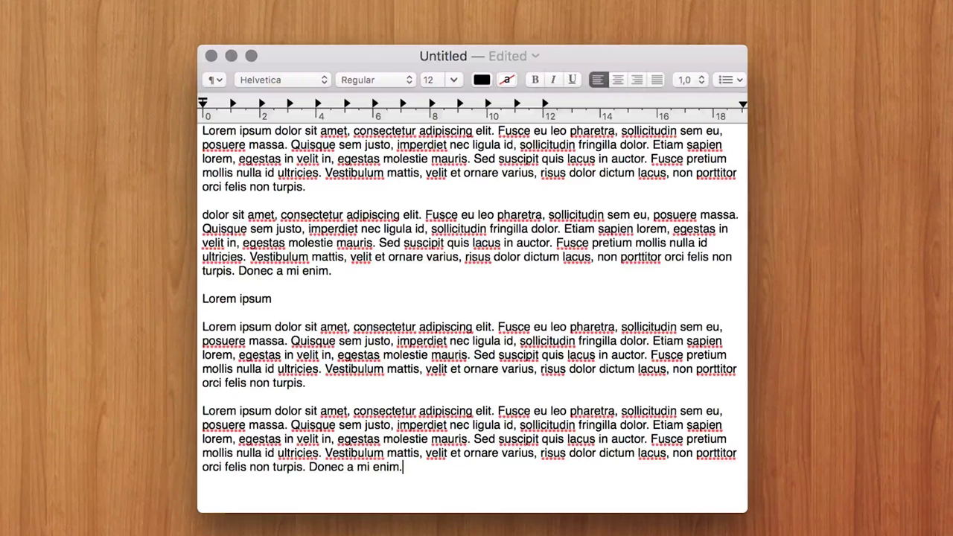